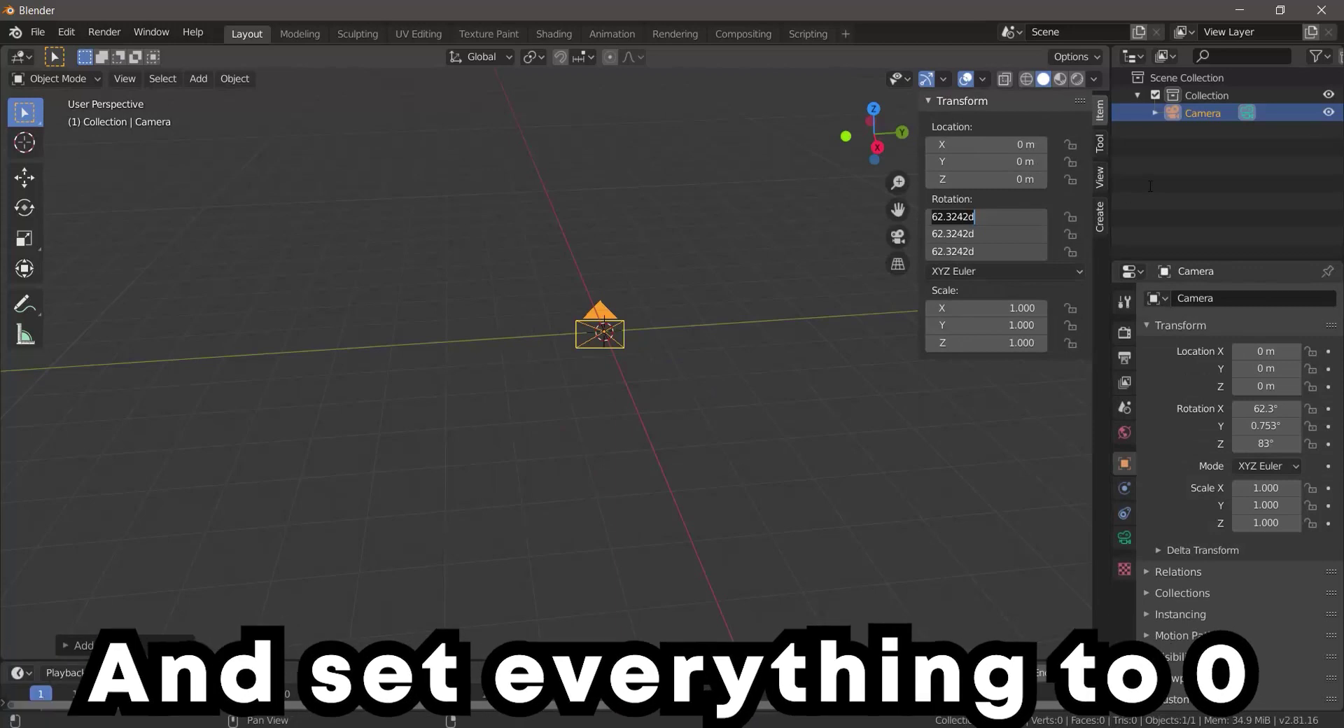
# Add a cube-shaped empty to the scene
pyautogui.hotkey('shift', 'a')
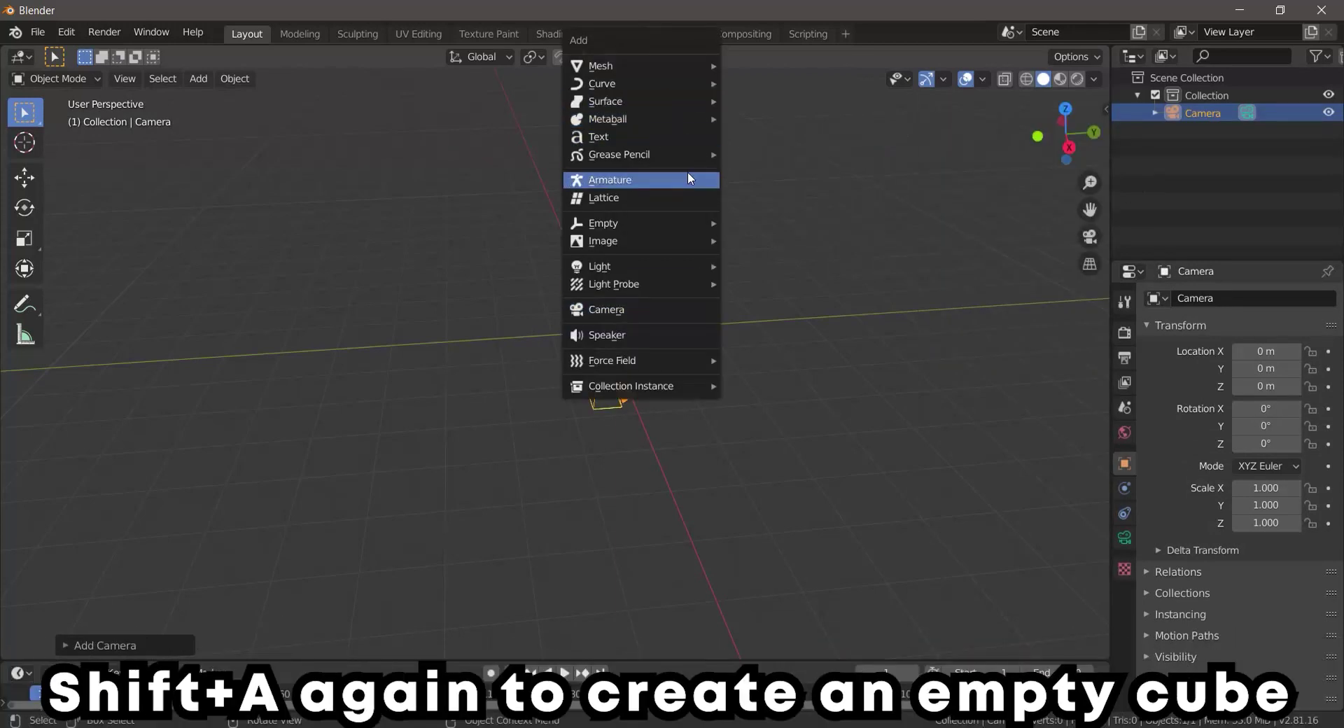
pyautogui.moveTo(655, 225)
pyautogui.click(755, 303)
pyautogui.scroll(2, 703, 315)
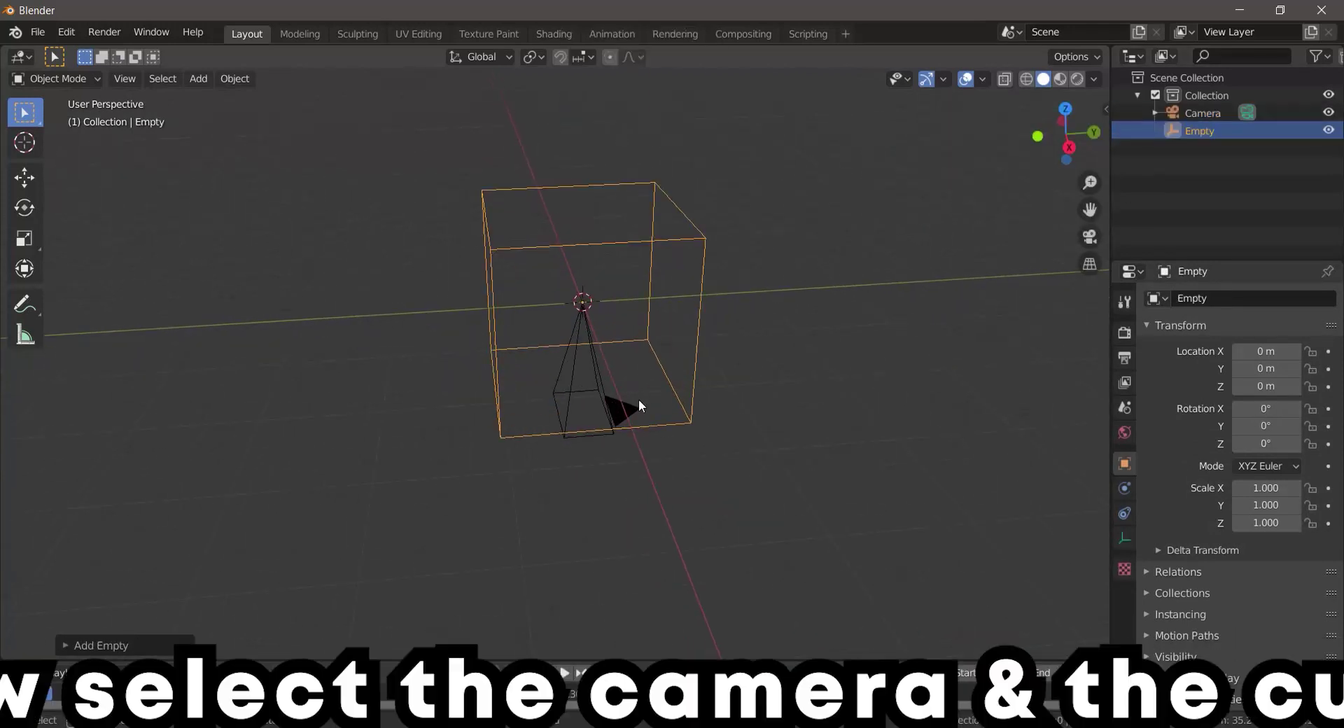
# Parent the camera to the empty cube using Object (Keep Transform)
pyautogui.click(633, 396)
pyautogui.keyDown('shift'); pyautogui.click(655, 237); pyautogui.keyUp('shift')
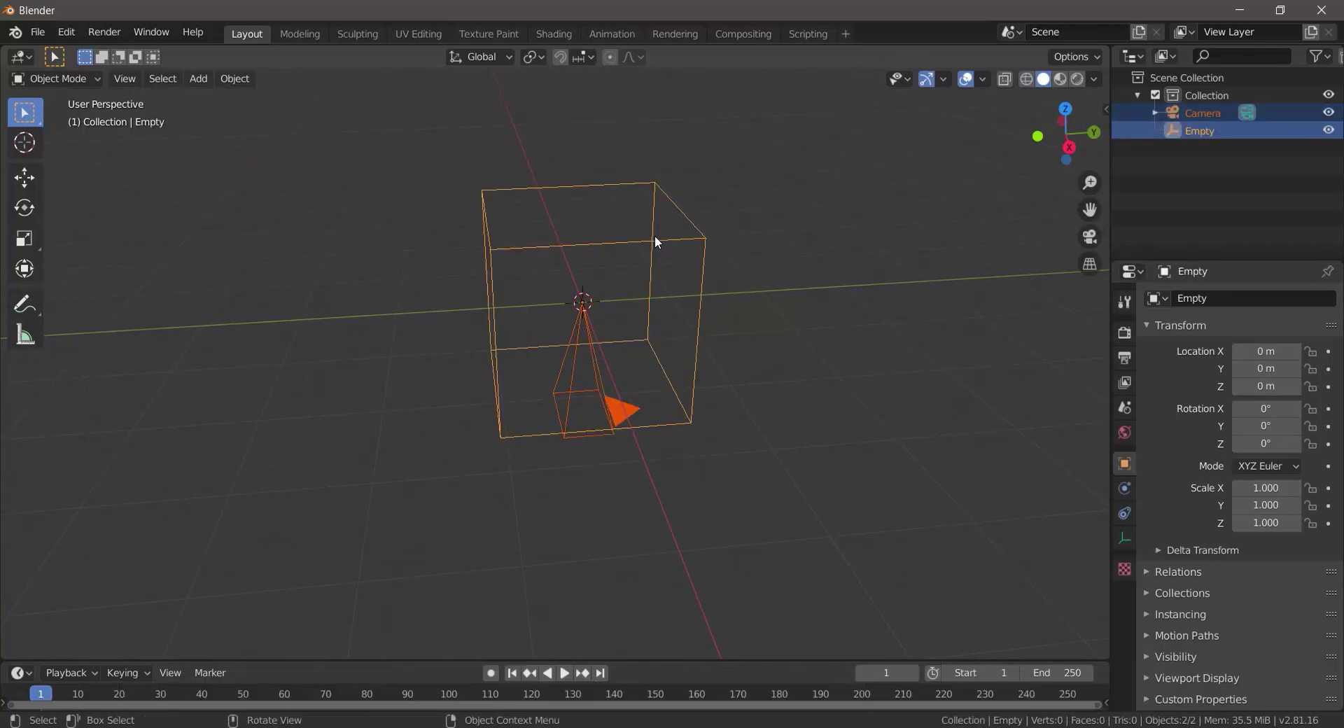
pyautogui.hotkey('ctrl', 'p')
pyautogui.click(653, 235)
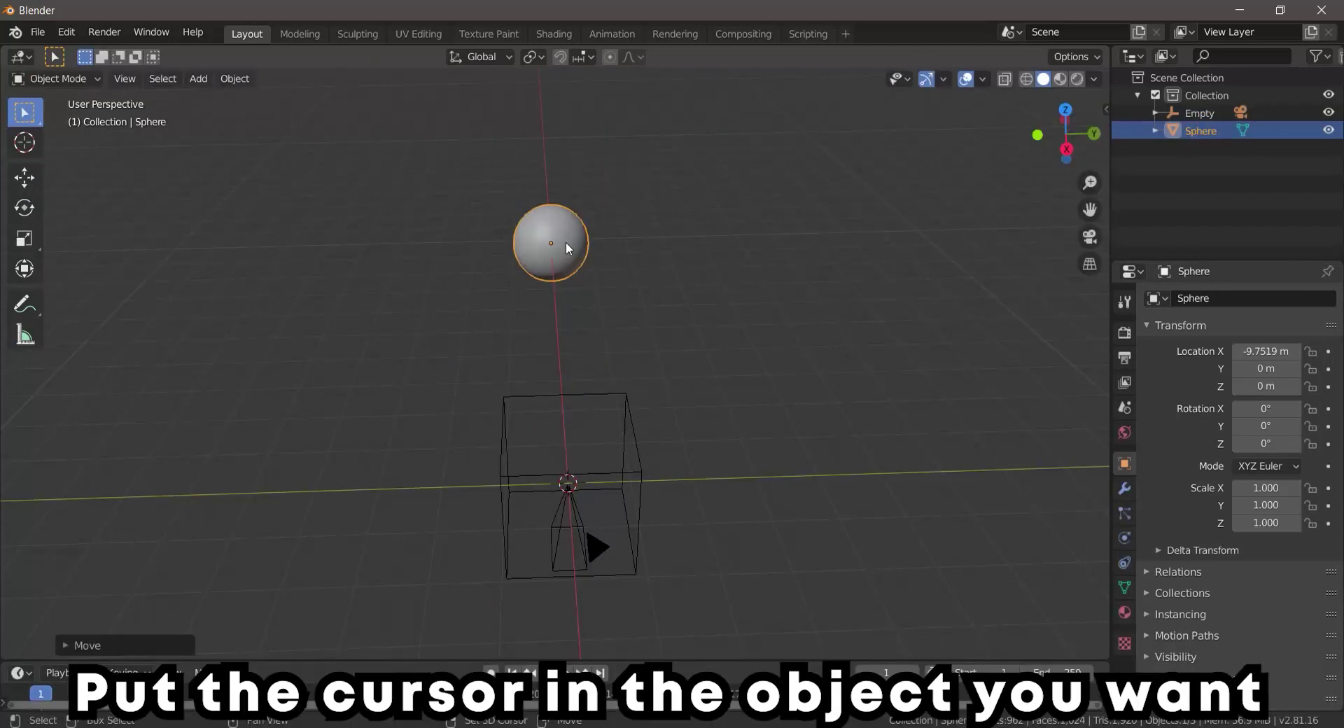
# Snap the 3D cursor to the sphere and add an enlarged Bezier circle centred there
pyautogui.hotkey('shift', 's')
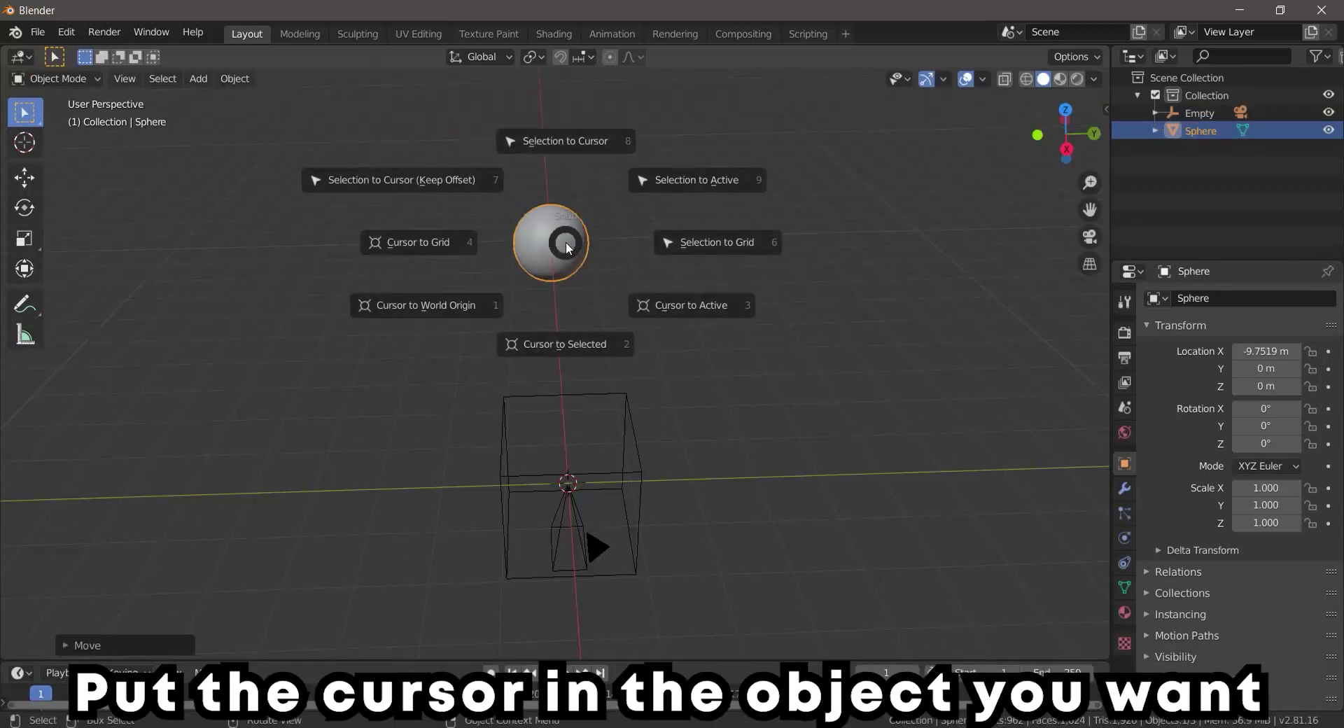
pyautogui.click(564, 332)
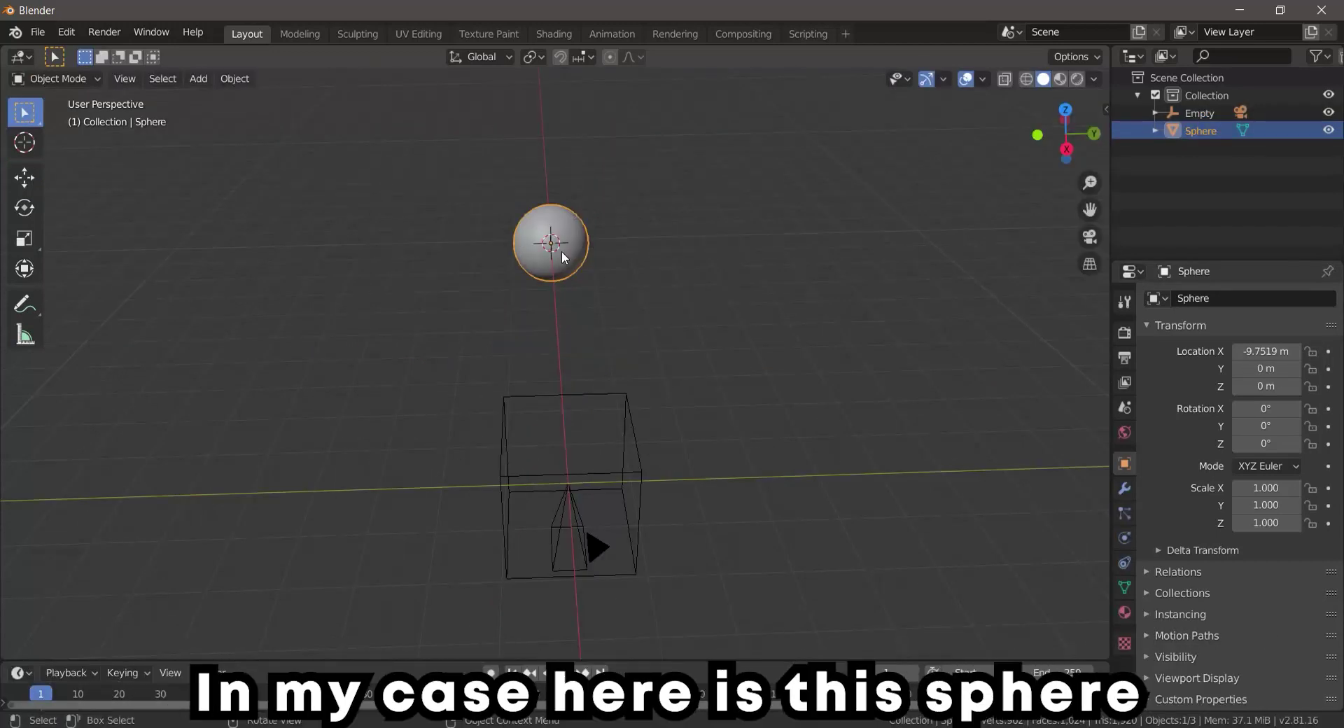
pyautogui.rightClick(562, 250)
pyautogui.hotkey('shift', 'a')
pyautogui.moveTo(548, 305)
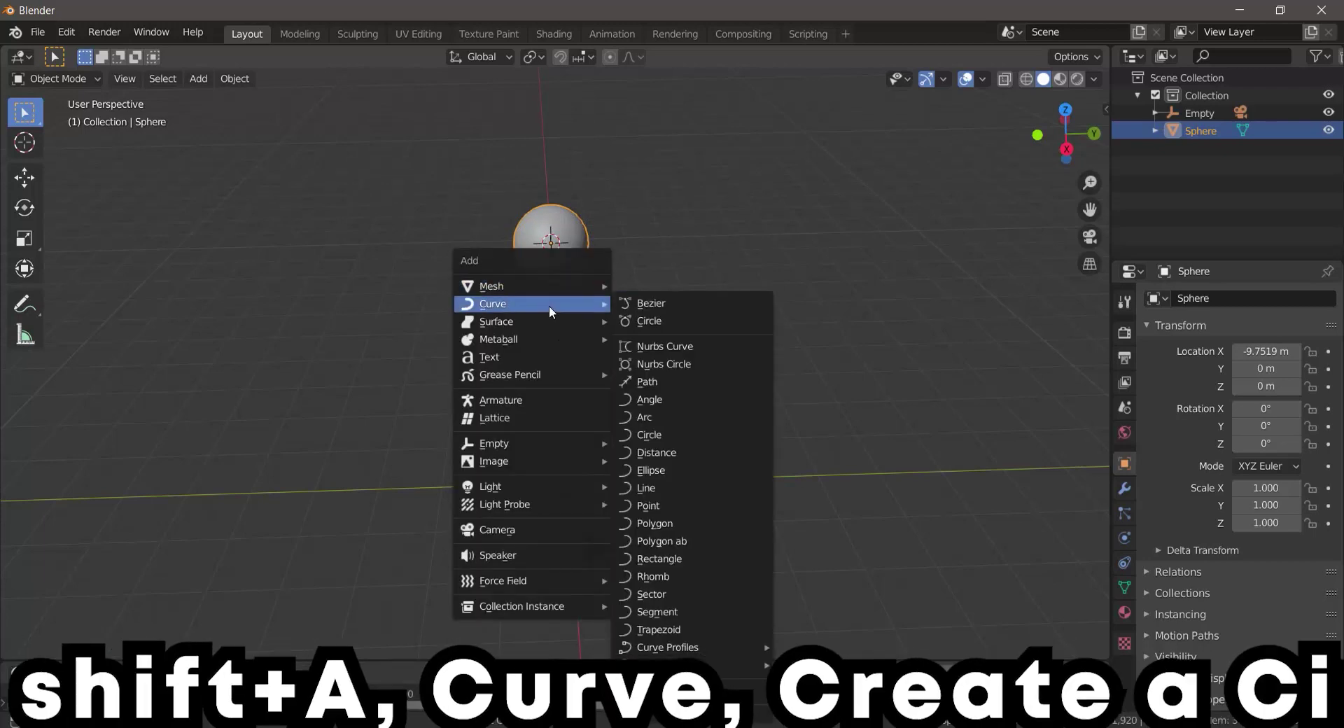
pyautogui.click(649, 320)
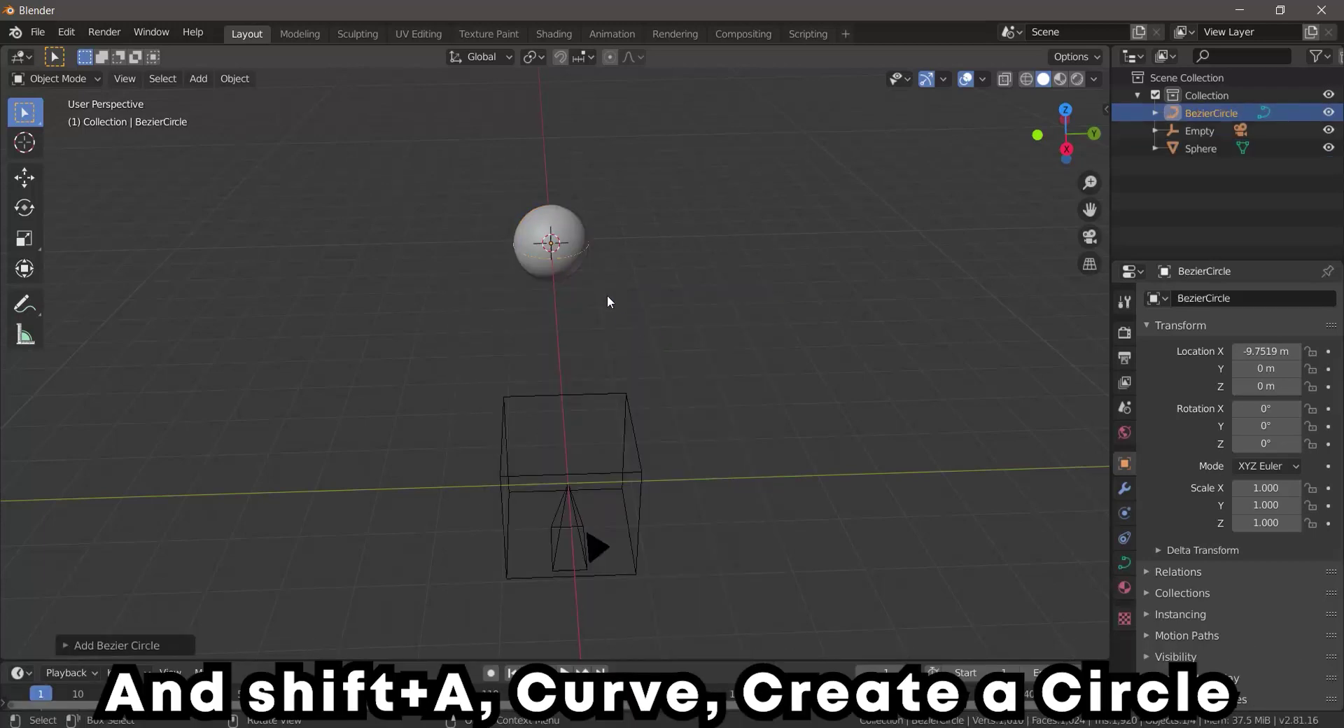
pyautogui.press('s')
# Give the empty a Follow Path constraint targeting BezierCircle with offset -109.100
pyautogui.click(560, 346)
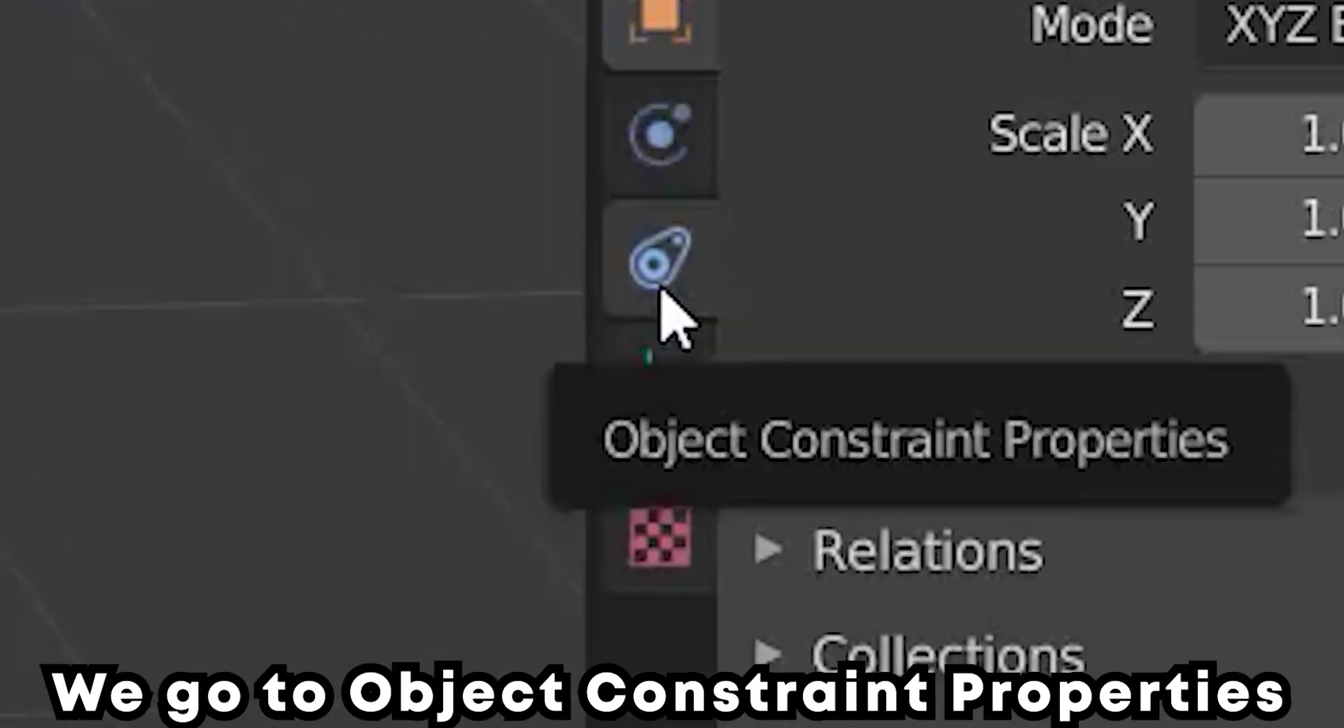
pyautogui.click(658, 270)
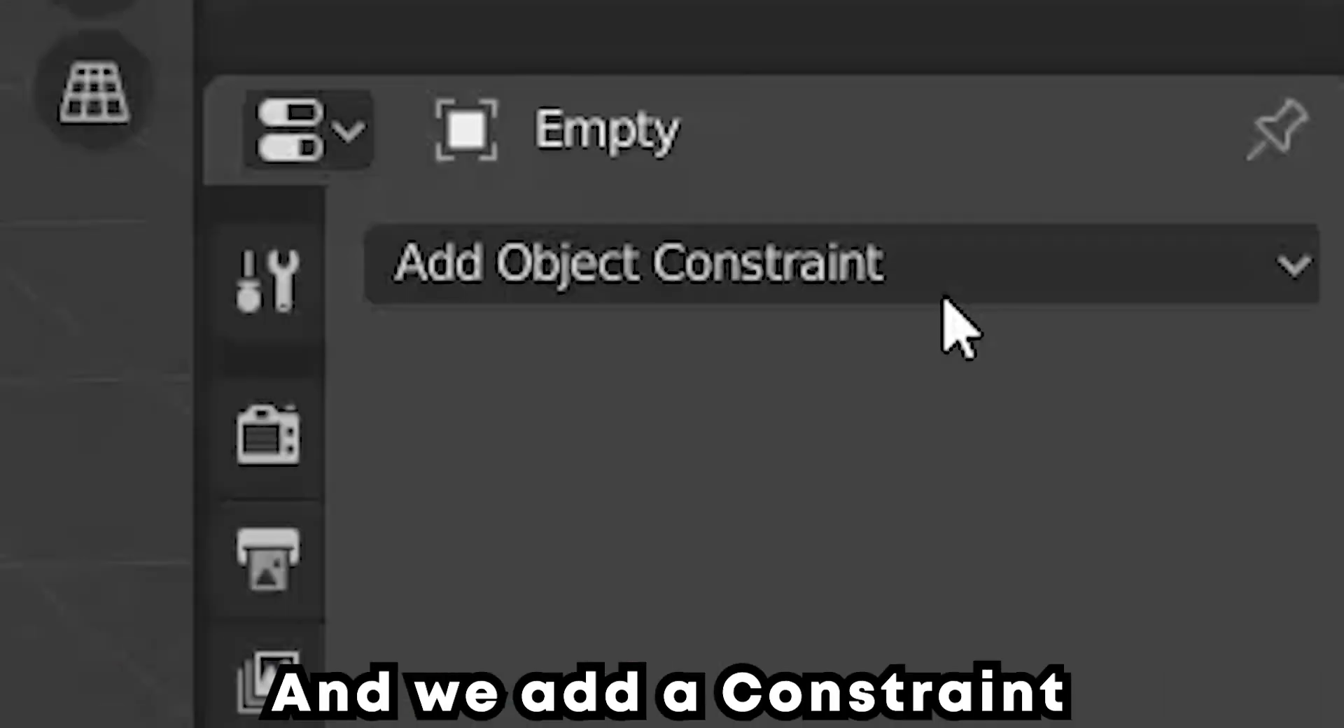
pyautogui.click(948, 309)
pyautogui.click(1035, 348)
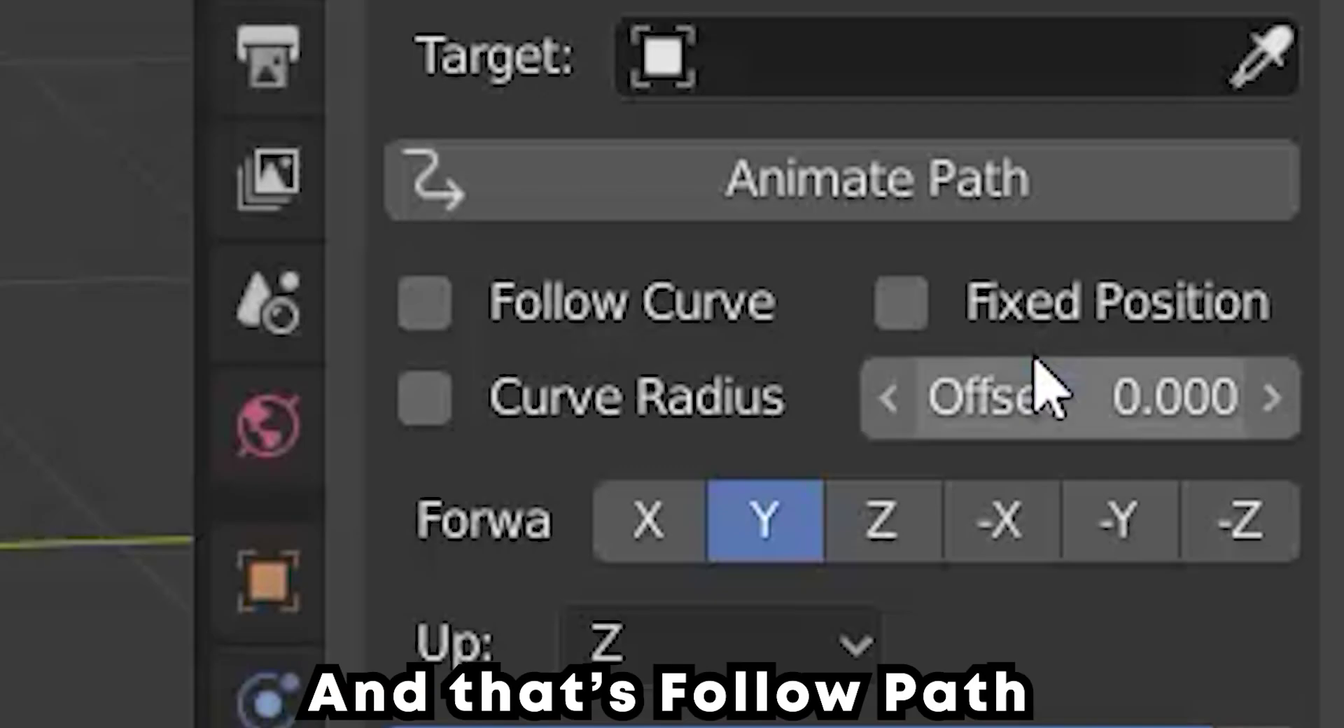
pyautogui.click(682, 448)
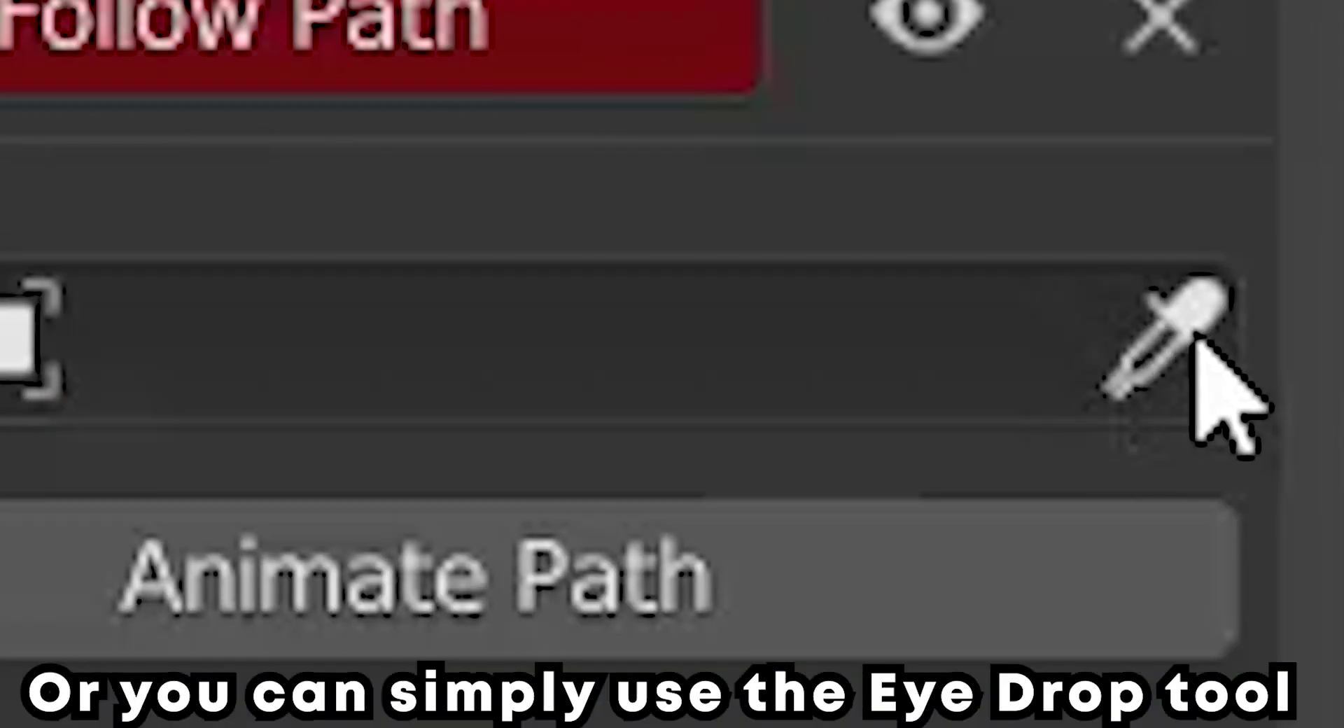
pyautogui.click(1183, 343)
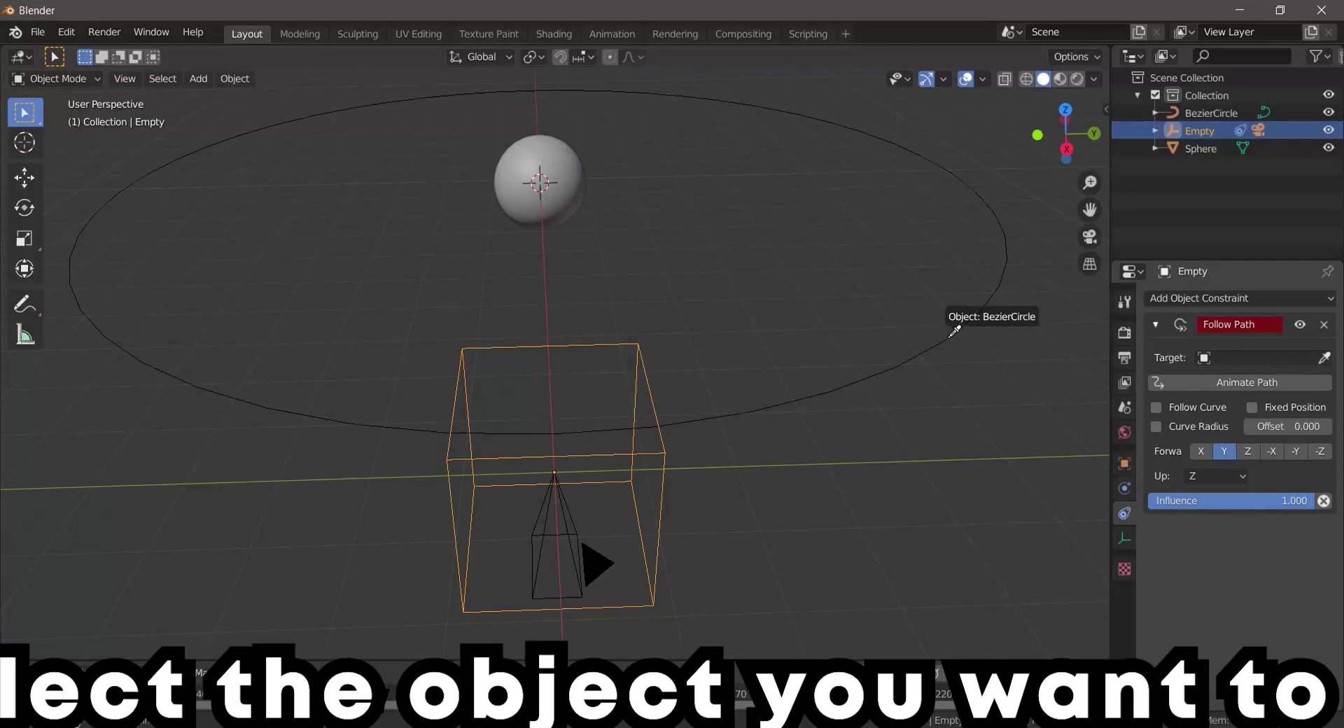
pyautogui.click(946, 338)
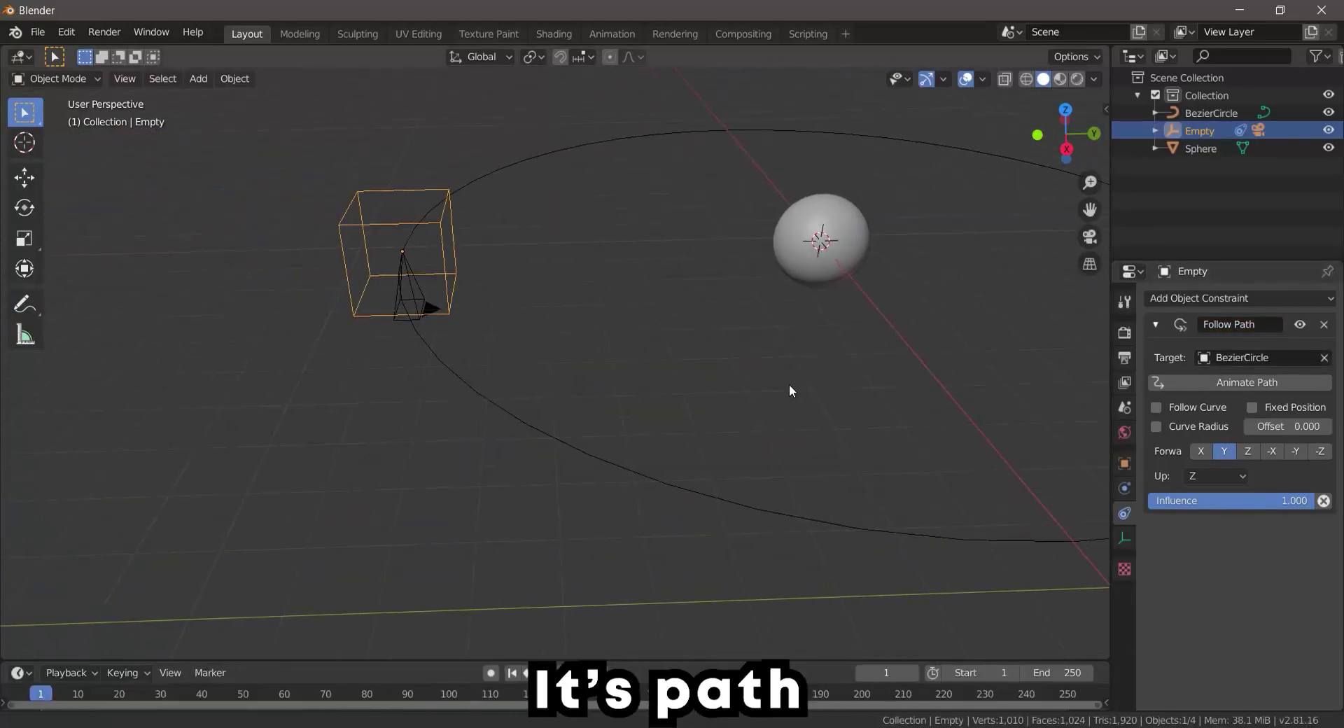
pyautogui.scroll(-3, 788, 384)
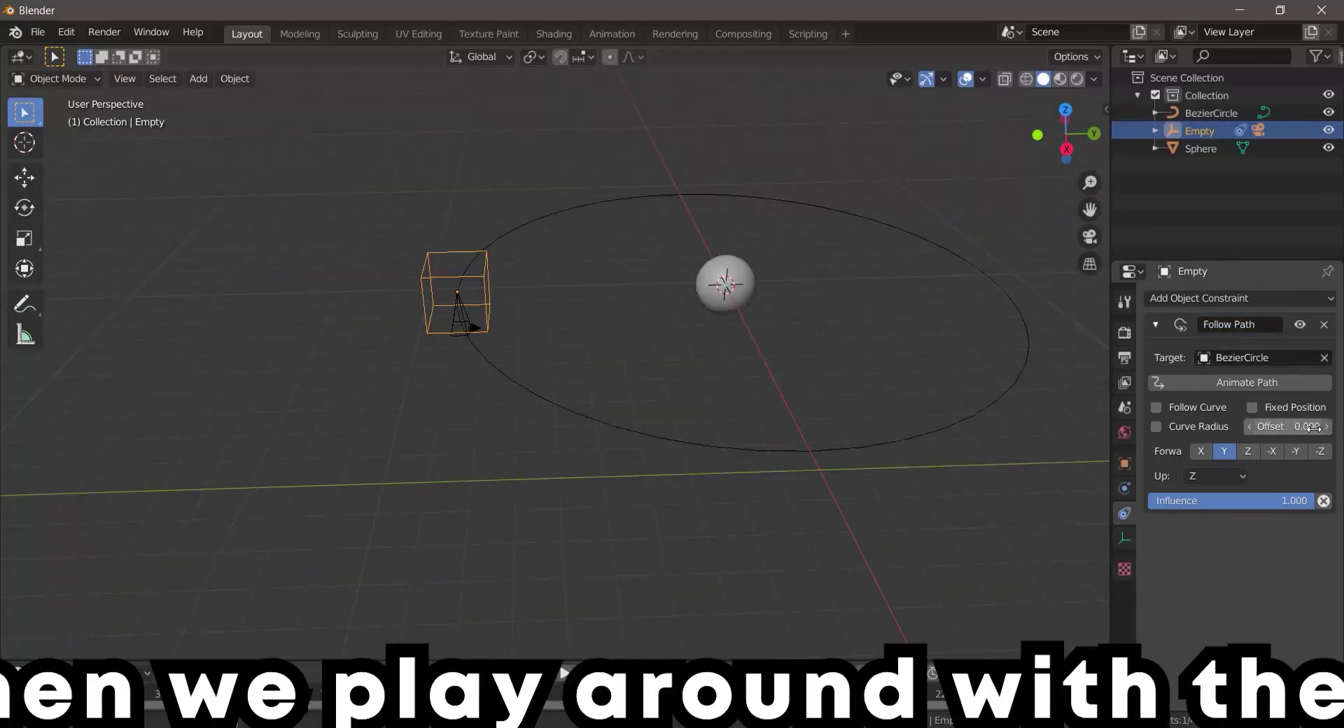
pyautogui.moveTo(1288, 426); pyautogui.dragTo(1239, 426)
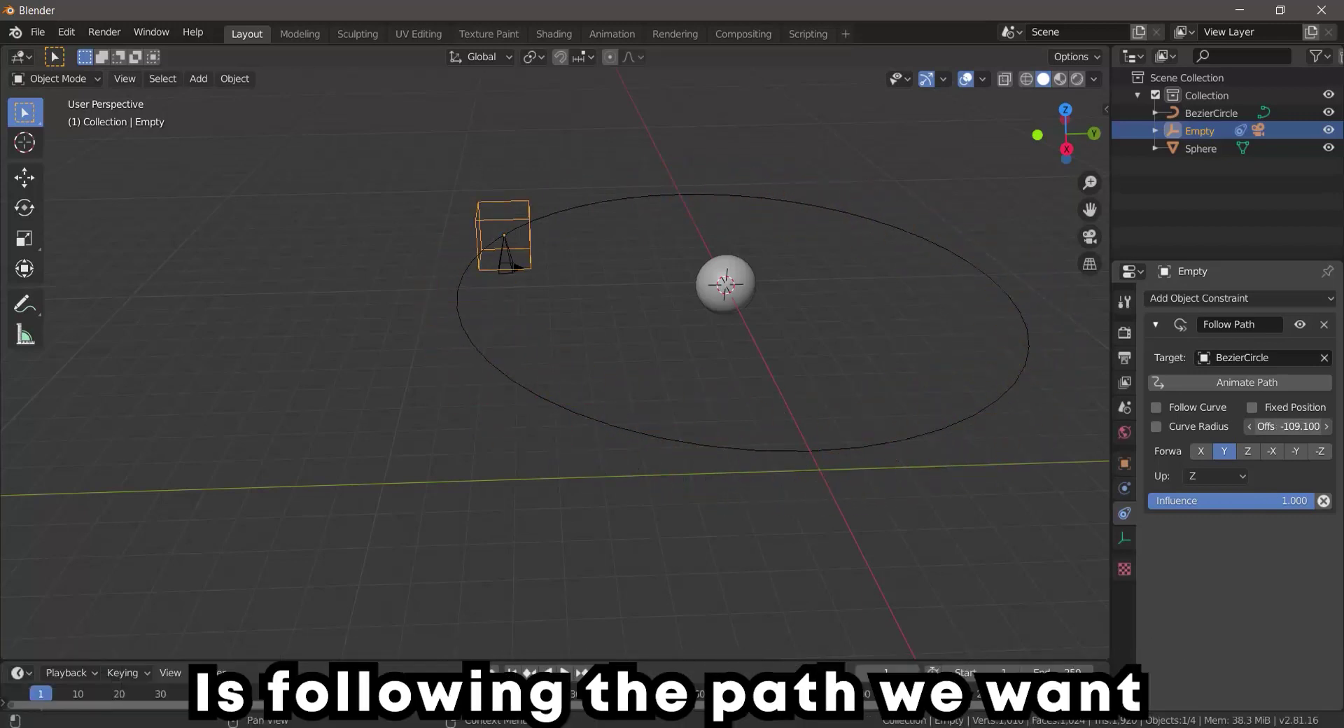
pyautogui.click(539, 379)
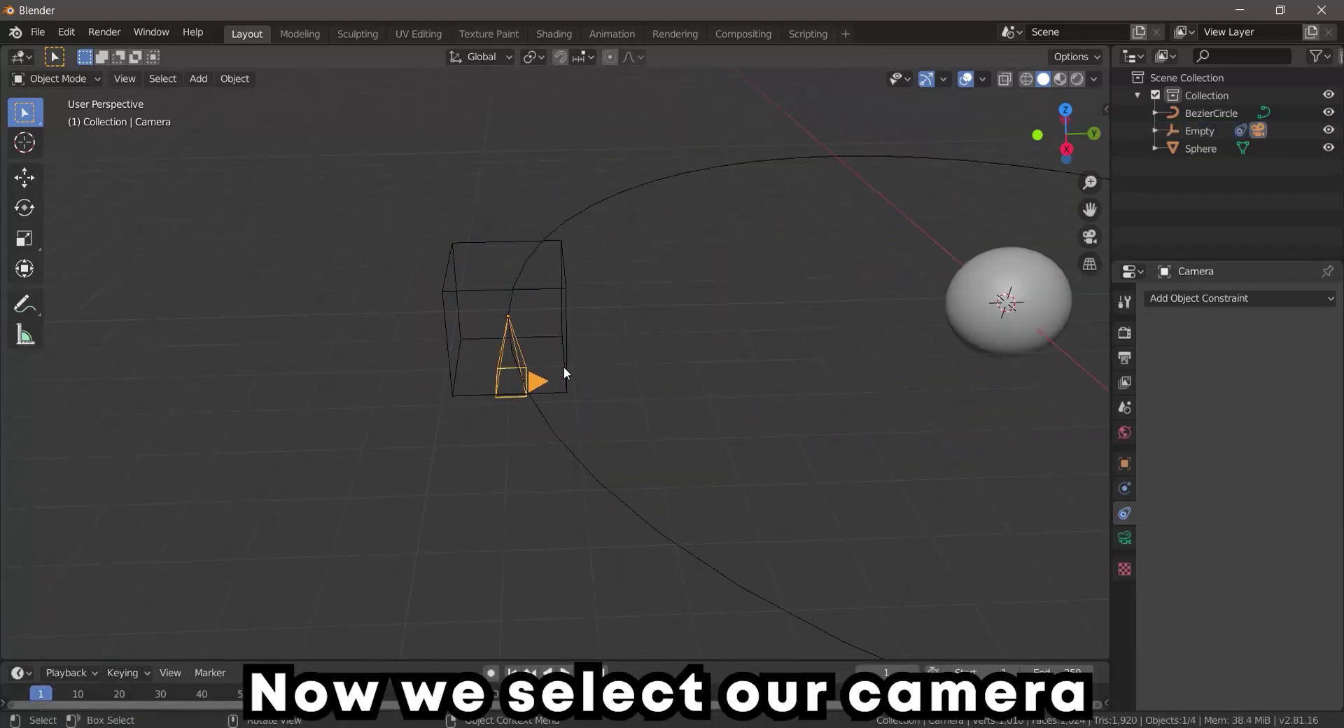
# Frame the camera and add a Track To constraint to it
pyautogui.press('KP_Decimal')
pyautogui.moveTo(564, 367); pyautogui.dragTo(798, 360, button='middle')
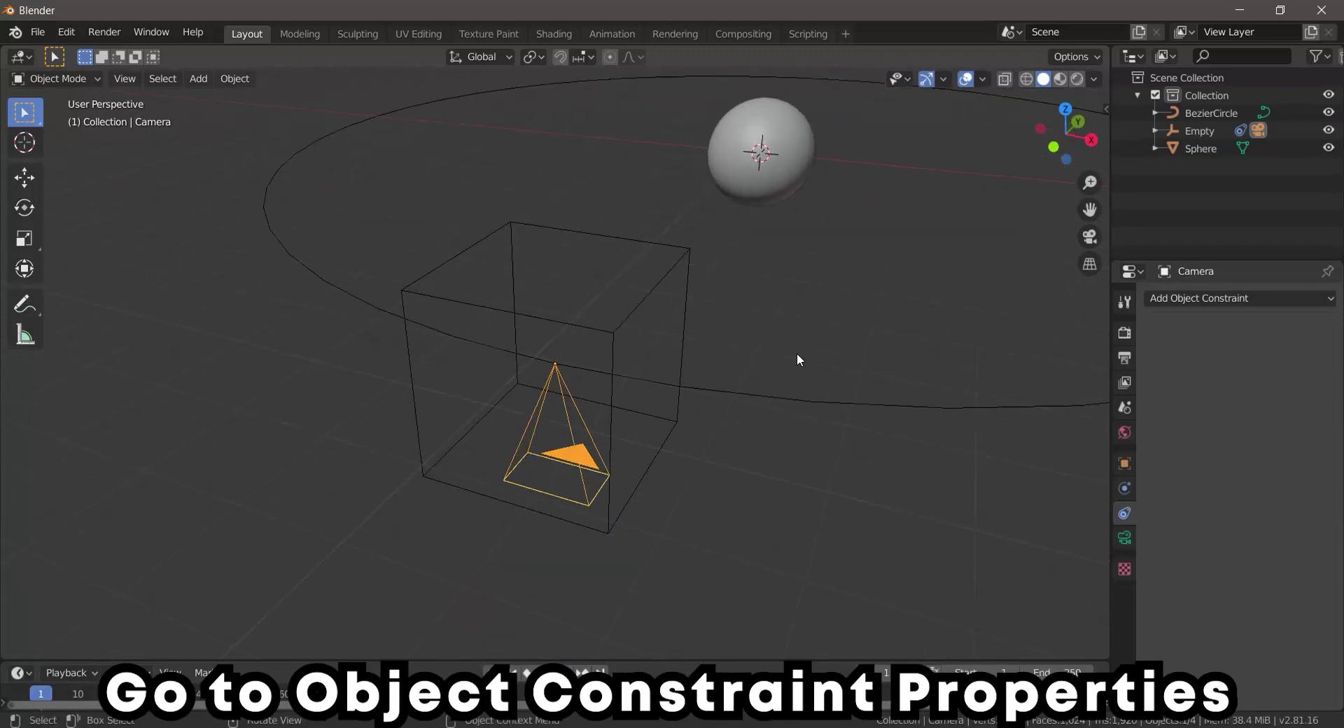
pyautogui.click(1190, 298)
pyautogui.click(1143, 415)
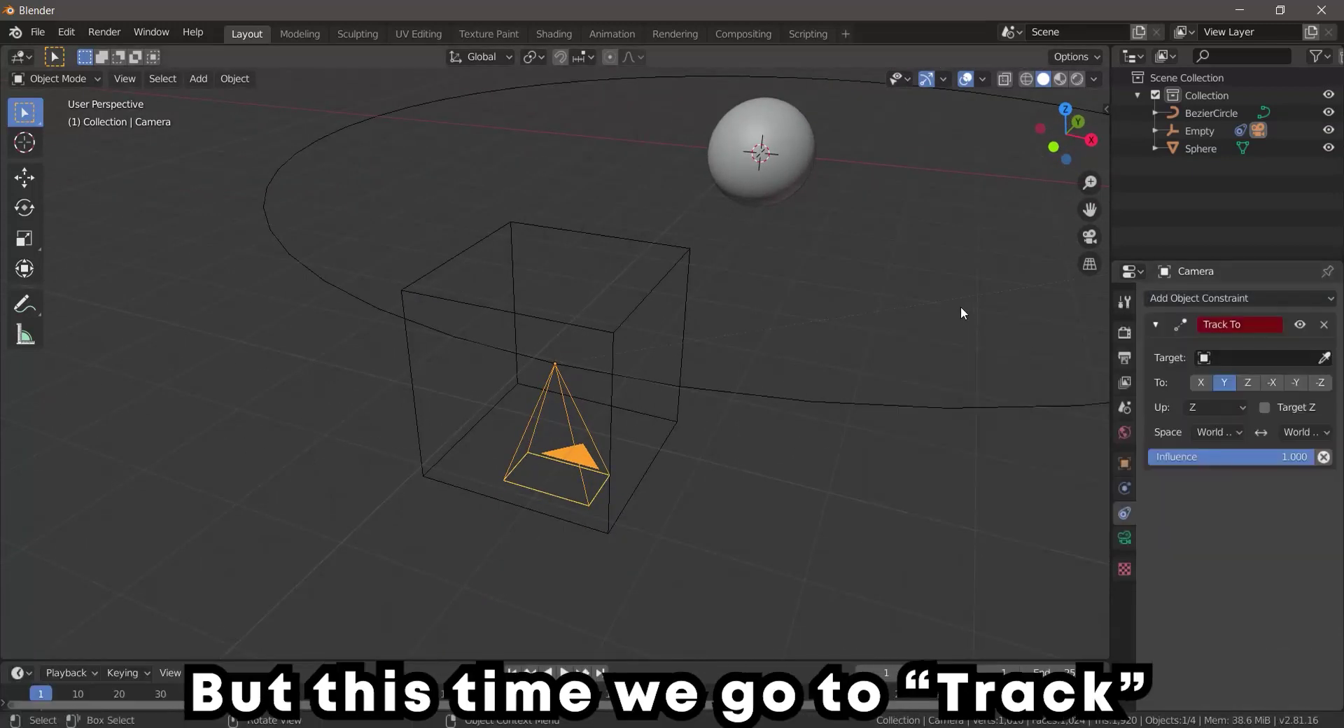
pyautogui.scroll(-2, 909, 319)
pyautogui.moveTo(873, 324); pyautogui.dragTo(839, 329, button='middle')
# Aim the Track To constraint at the Sphere with -Z track axis and Y up
pyautogui.click(1208, 361)
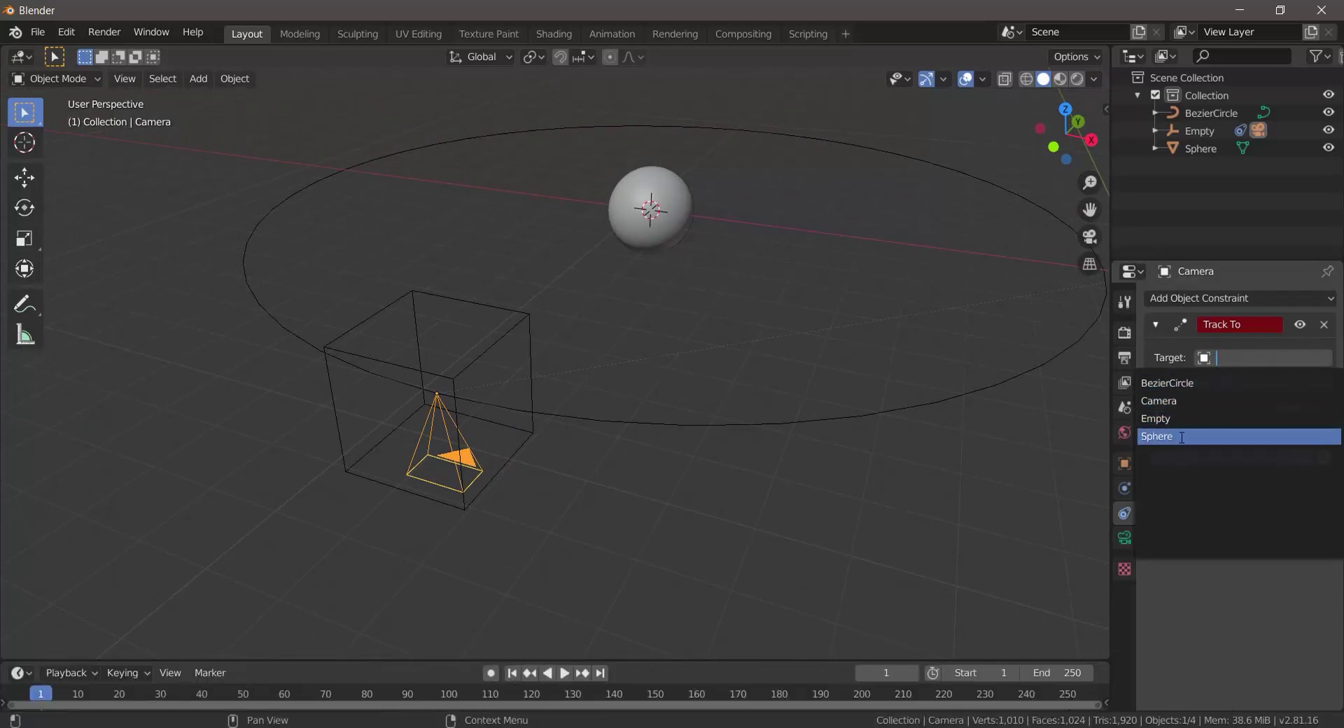
pyautogui.click(1209, 436)
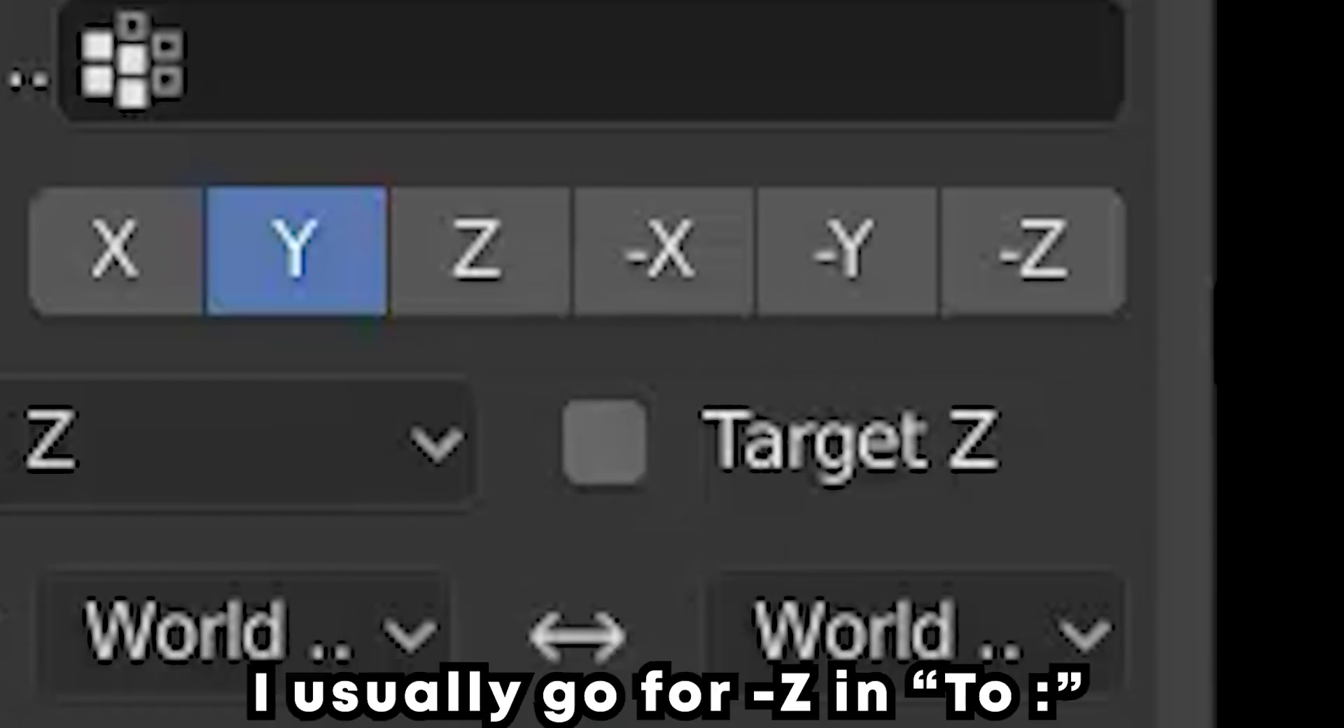
pyautogui.click(1085, 260)
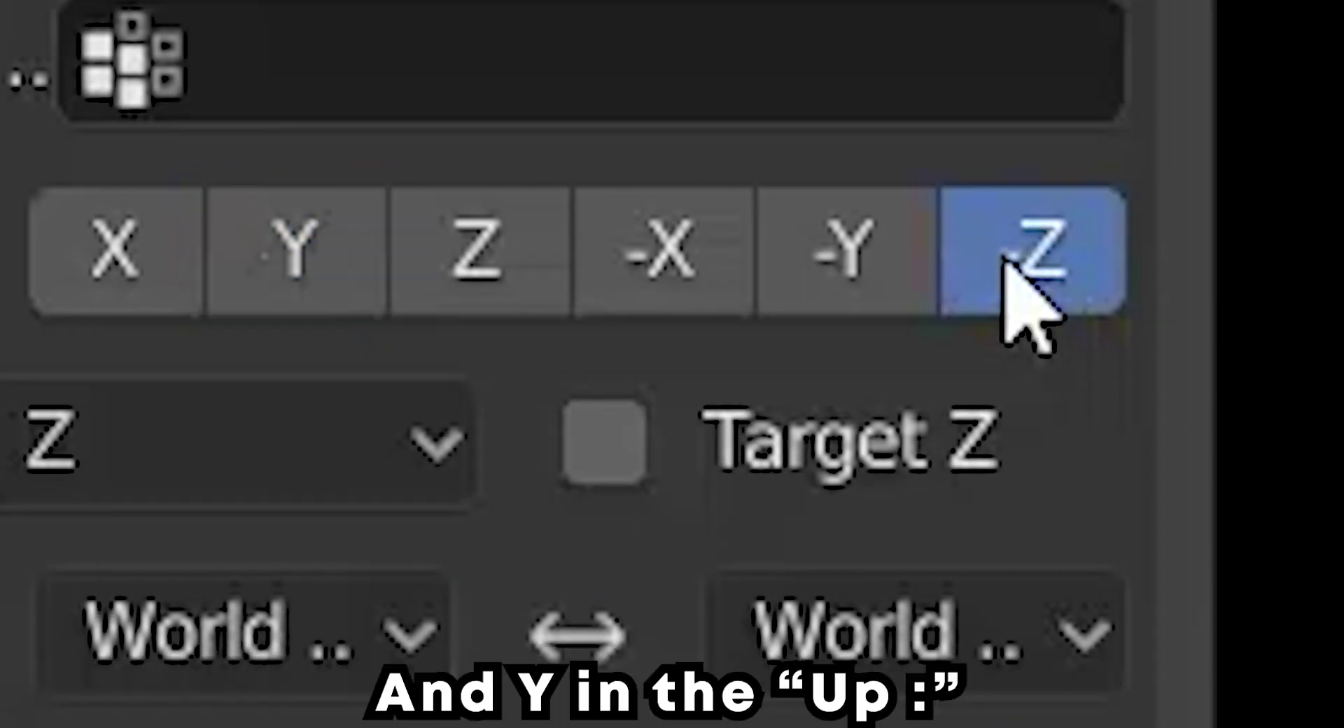
pyautogui.click(210, 476)
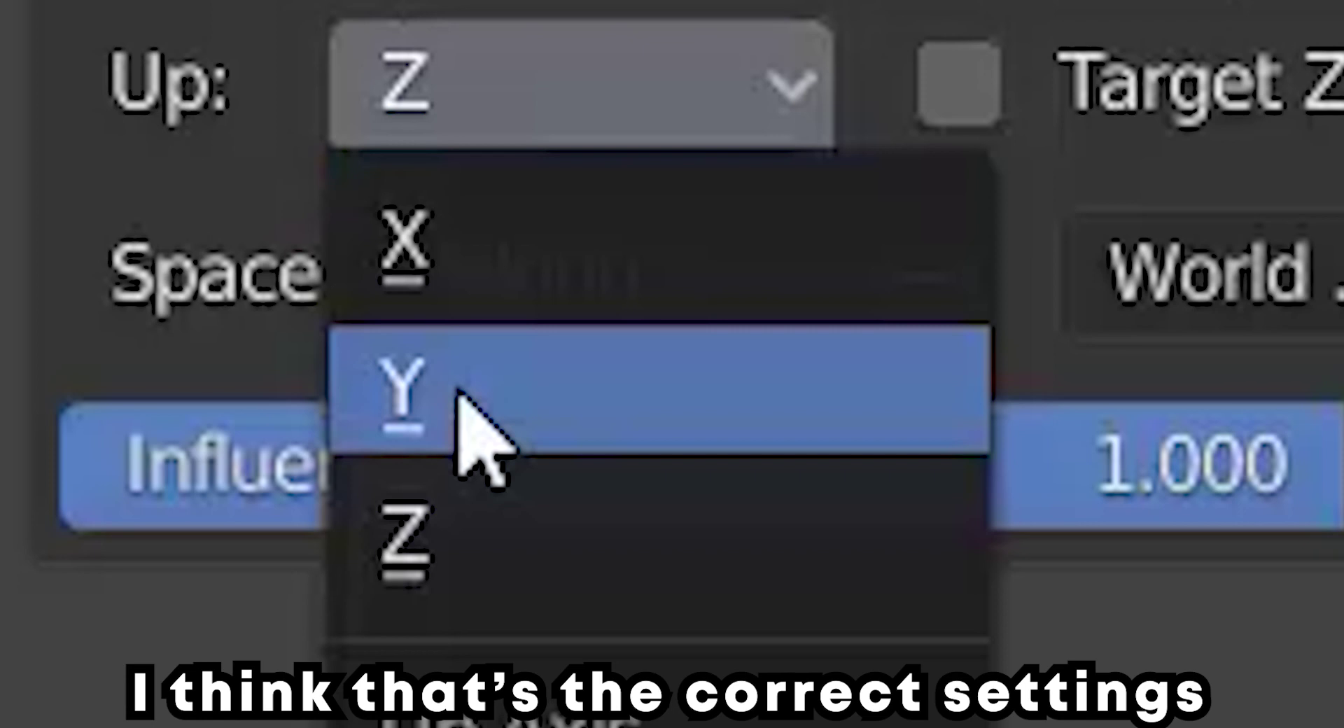
pyautogui.click(461, 382)
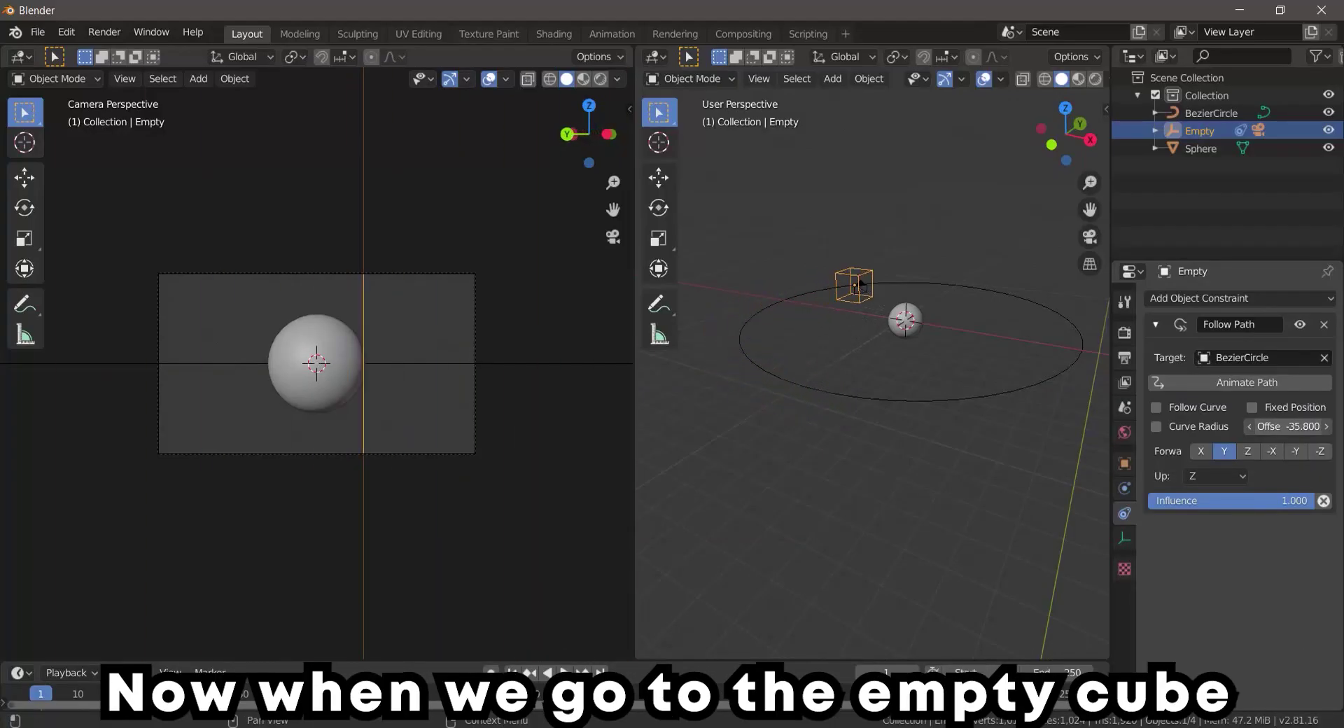
# Keyframe the empty's Follow Path offset at frame 1
pyautogui.moveTo(1288, 426); pyautogui.dragTo(1239, 426)
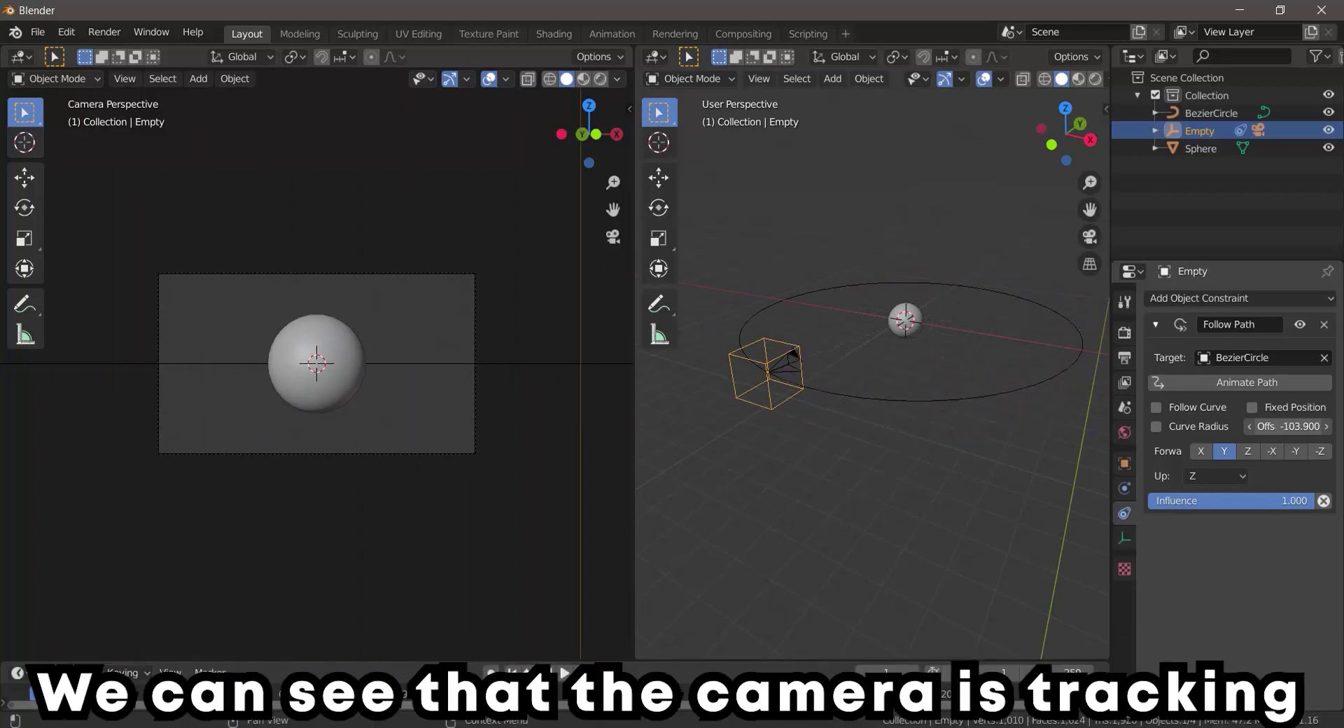
pyautogui.press('KP_7')
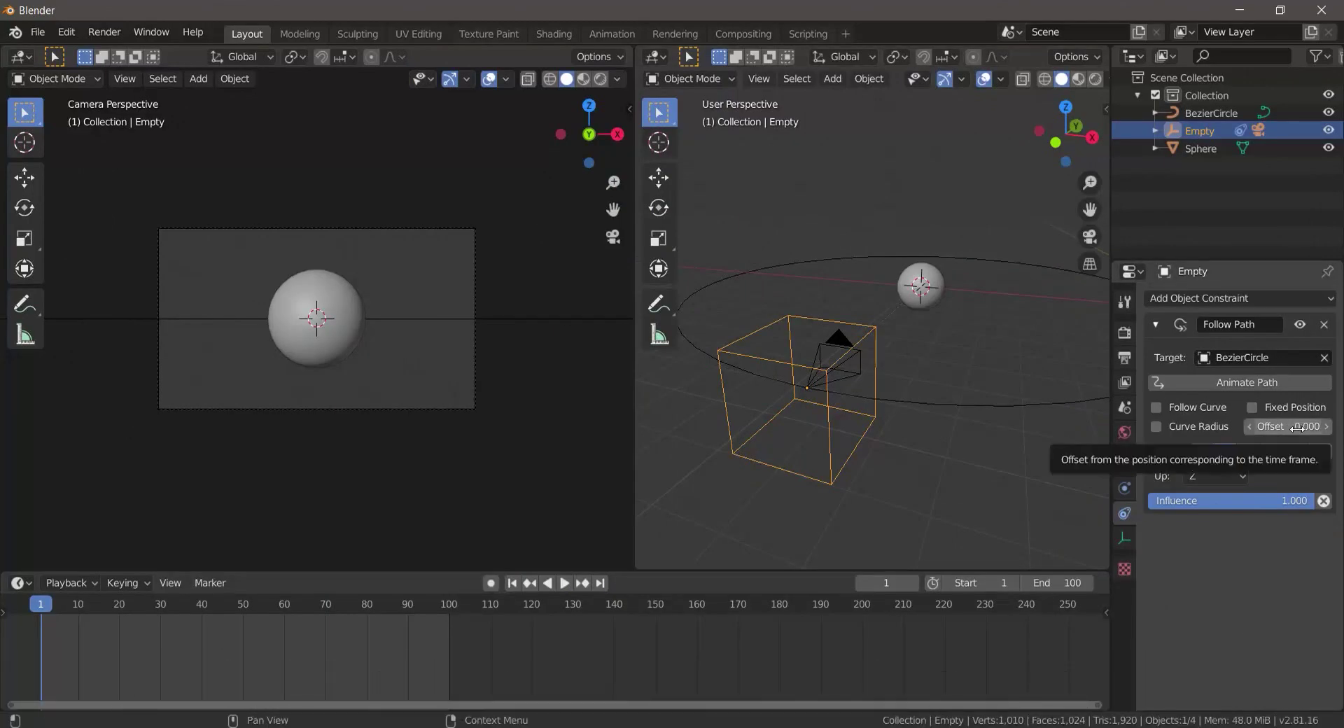
pyautogui.press('i')
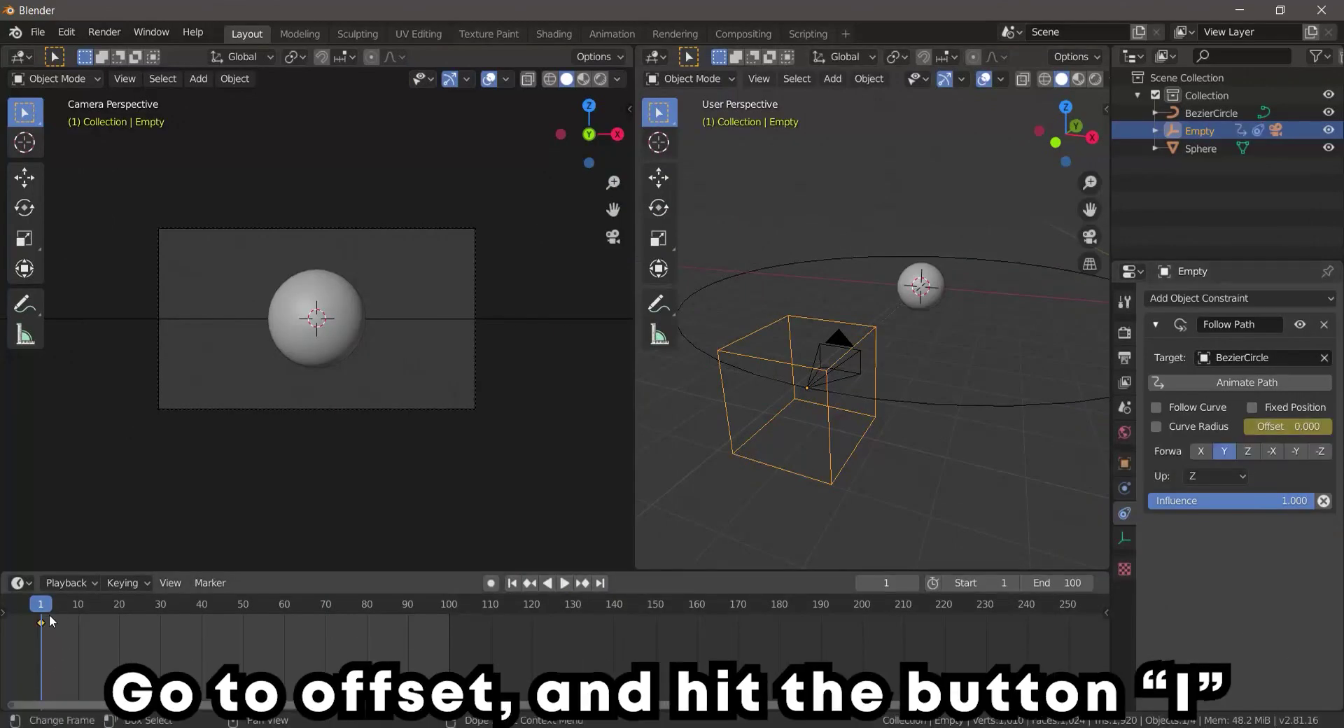
# Set the offset to 100 at frame 100, then replay from frame 1
pyautogui.press('space')
pyautogui.moveTo(116, 610); pyautogui.dragTo(448, 624)
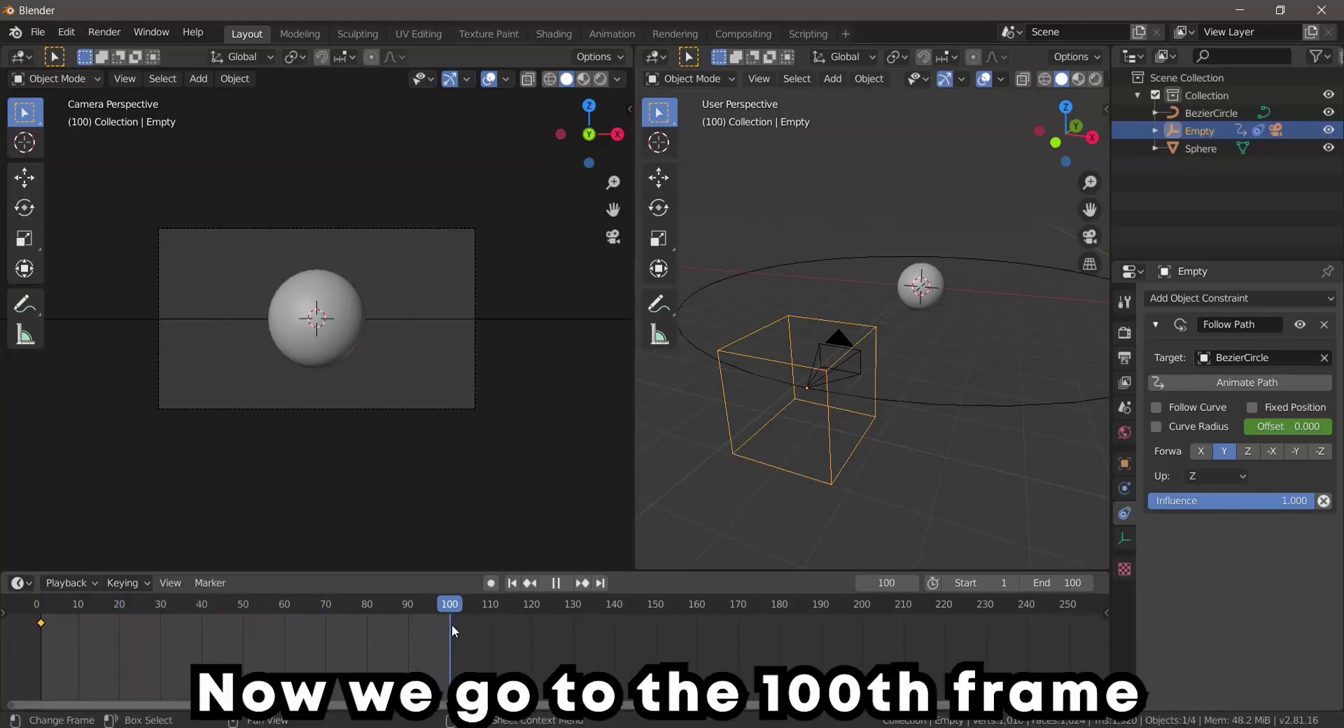
pyautogui.press('space')
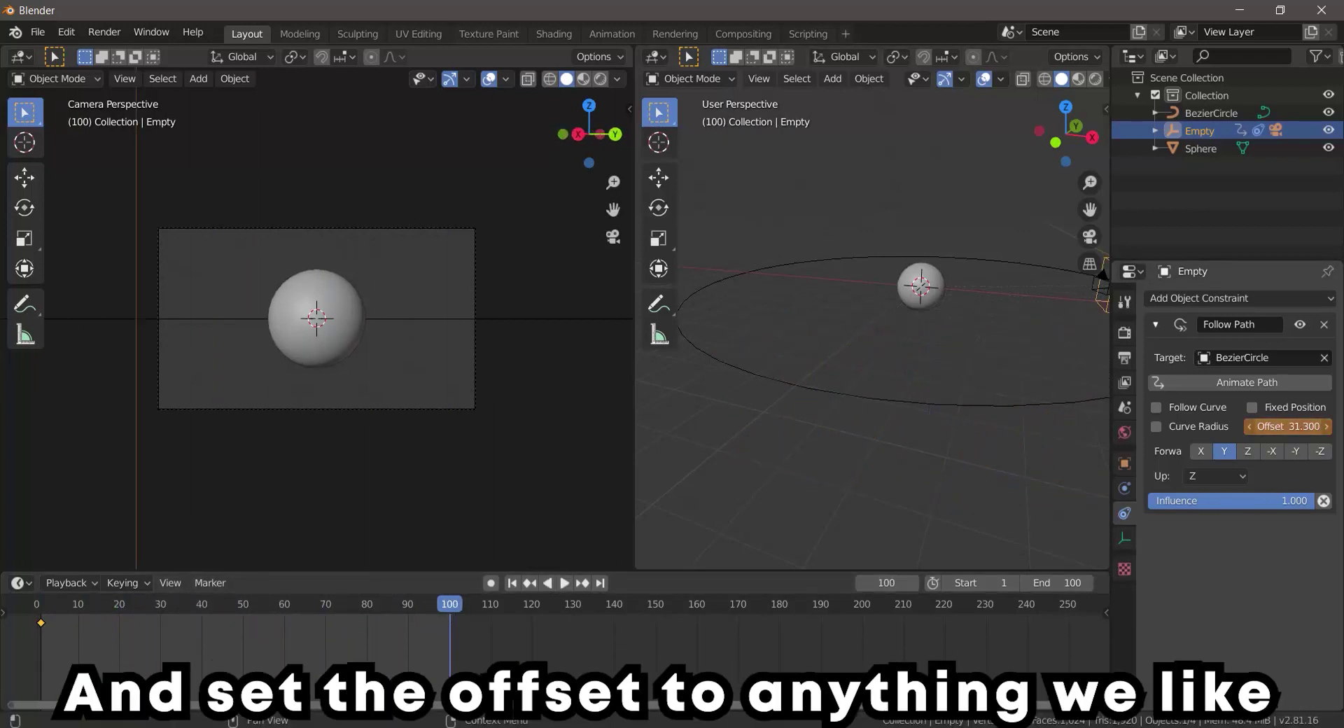
pyautogui.moveTo(1287, 426); pyautogui.dragTo(1309, 426)
pyautogui.write('100')
pyautogui.press('Return')
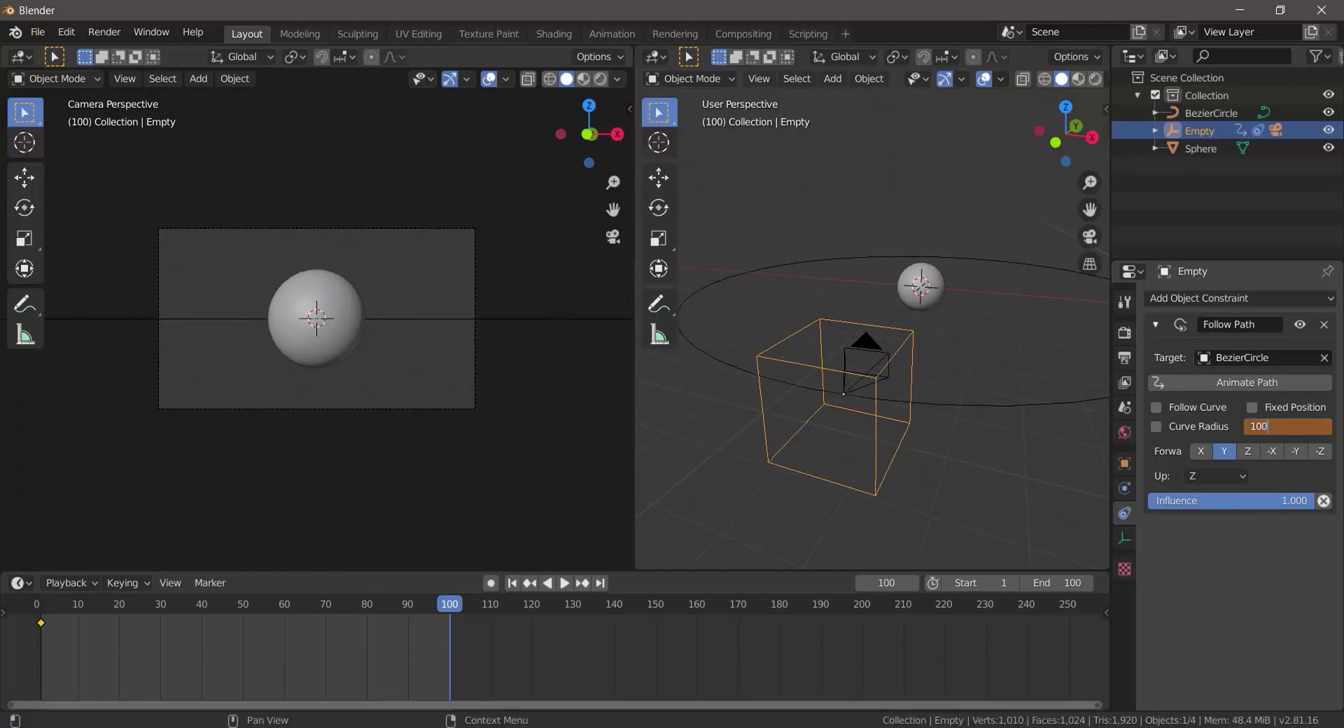
pyautogui.click(521, 581)
pyautogui.press('space')
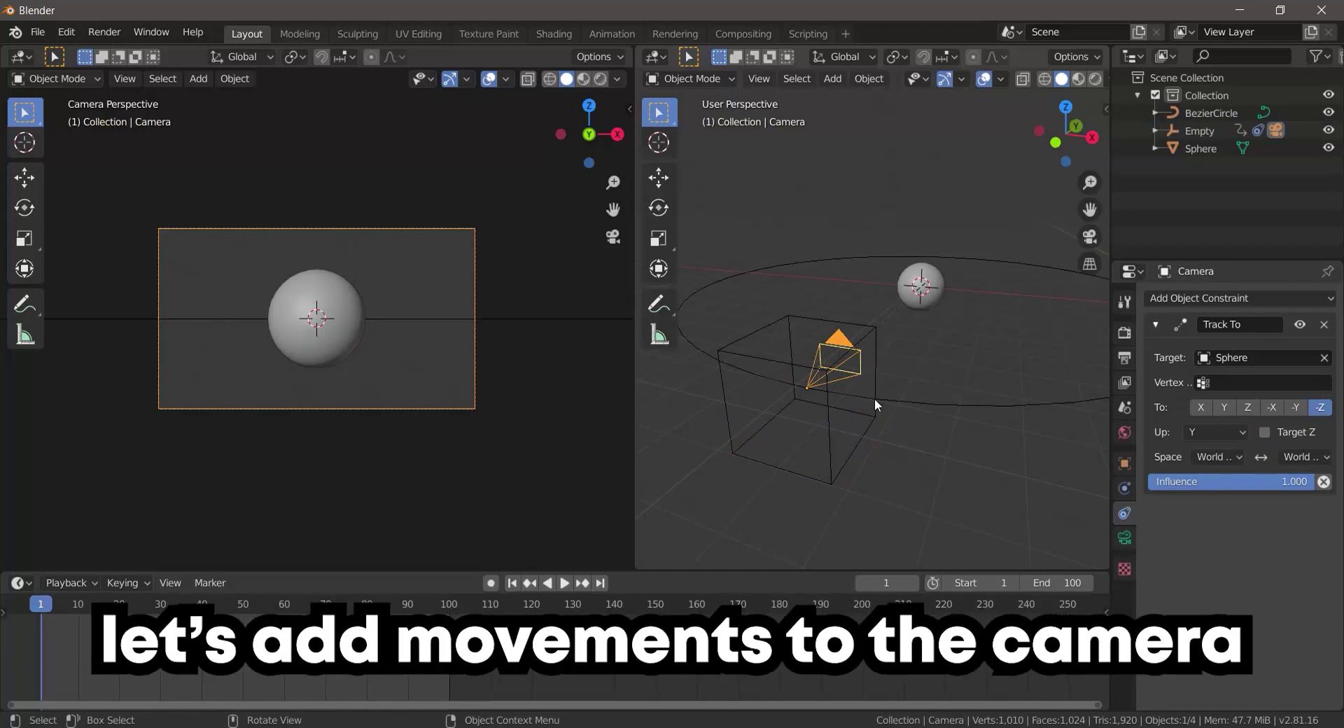
# At frame 100, raise the camera along Z to 2.9363 m
pyautogui.scroll(2, 915, 413)
pyautogui.press('n')
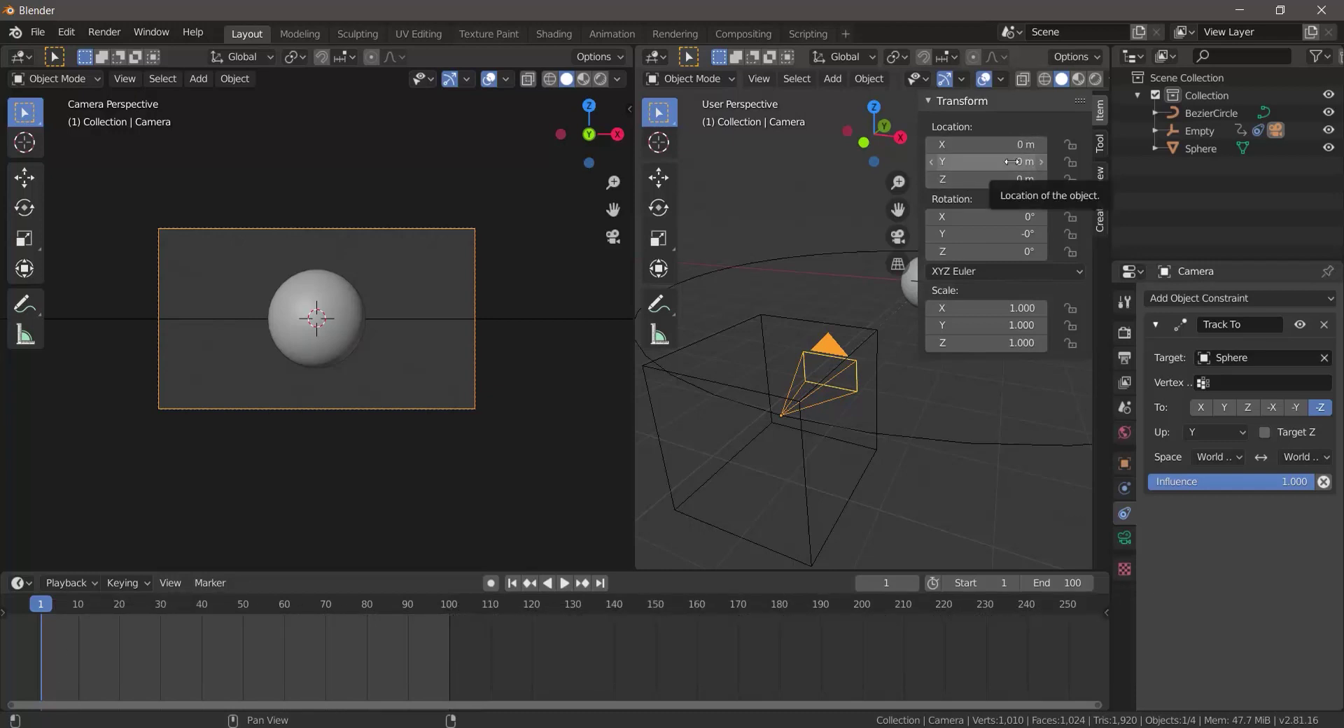
pyautogui.scroll(-3, 879, 408)
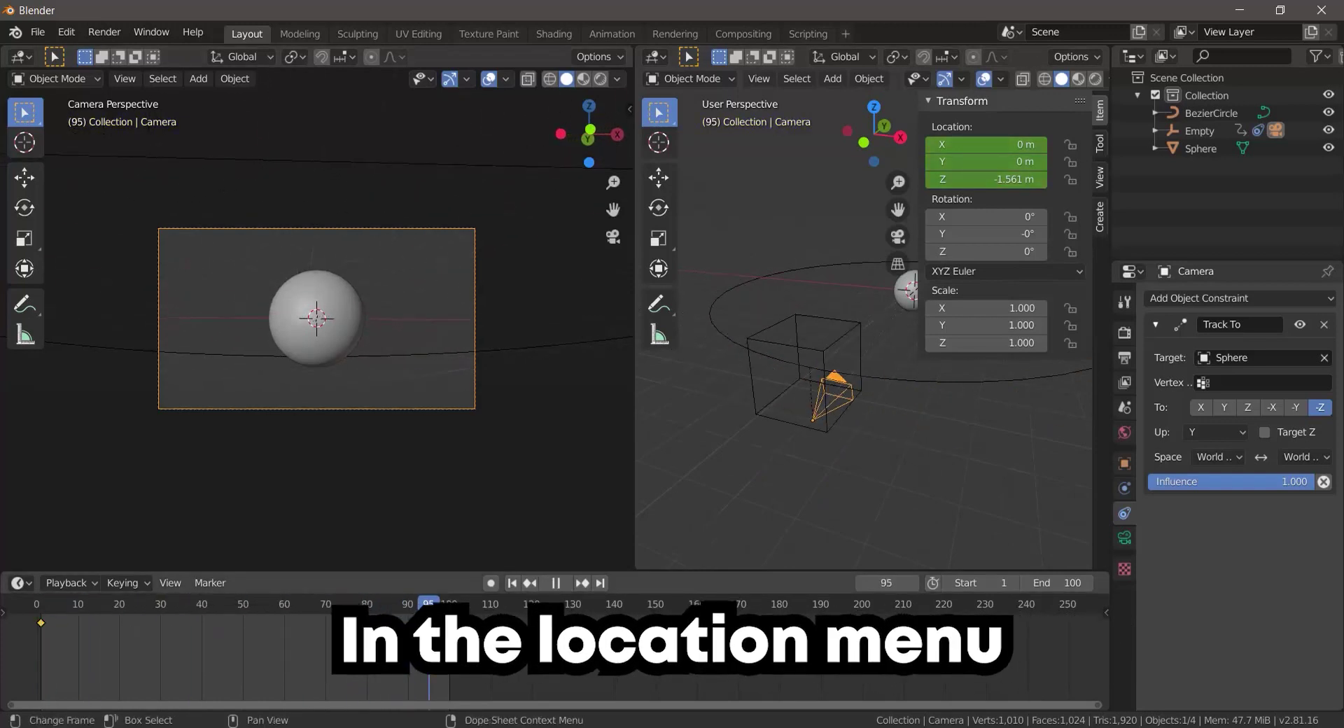
pyautogui.press('space')
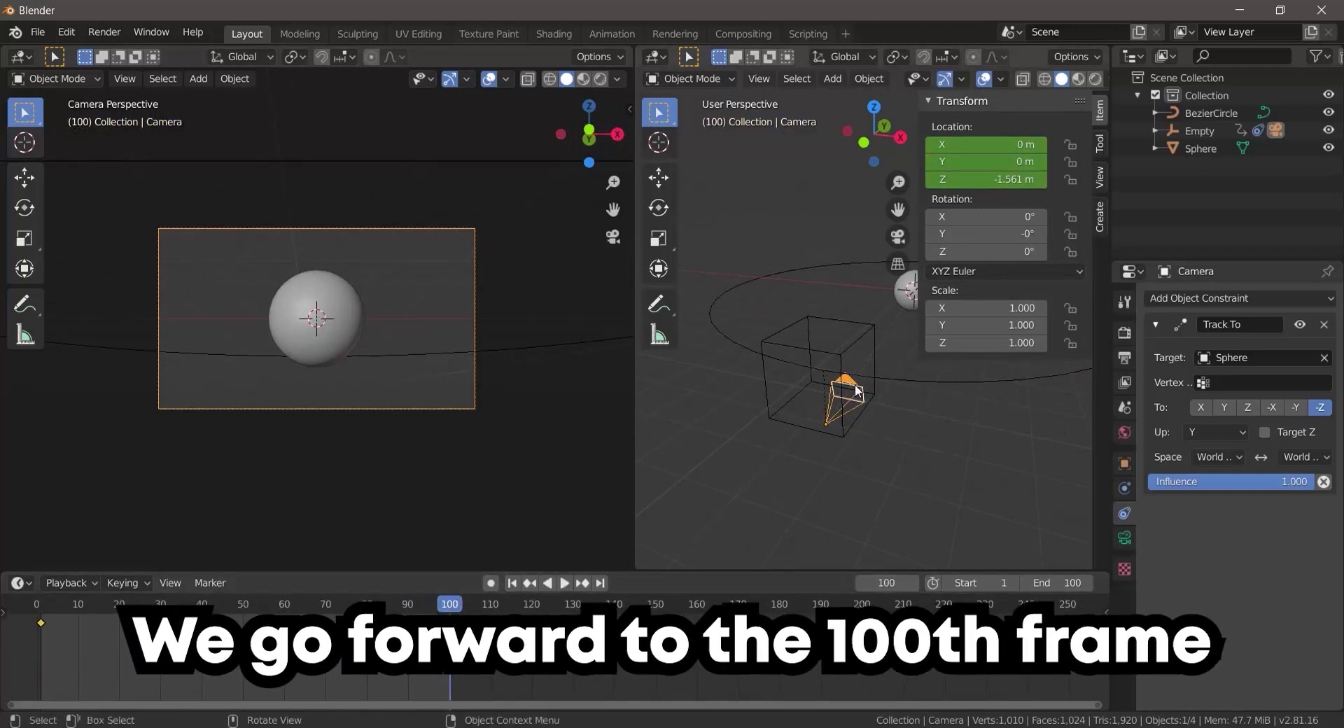
pyautogui.press('g')
pyautogui.press('z')
pyautogui.click(843, 238)
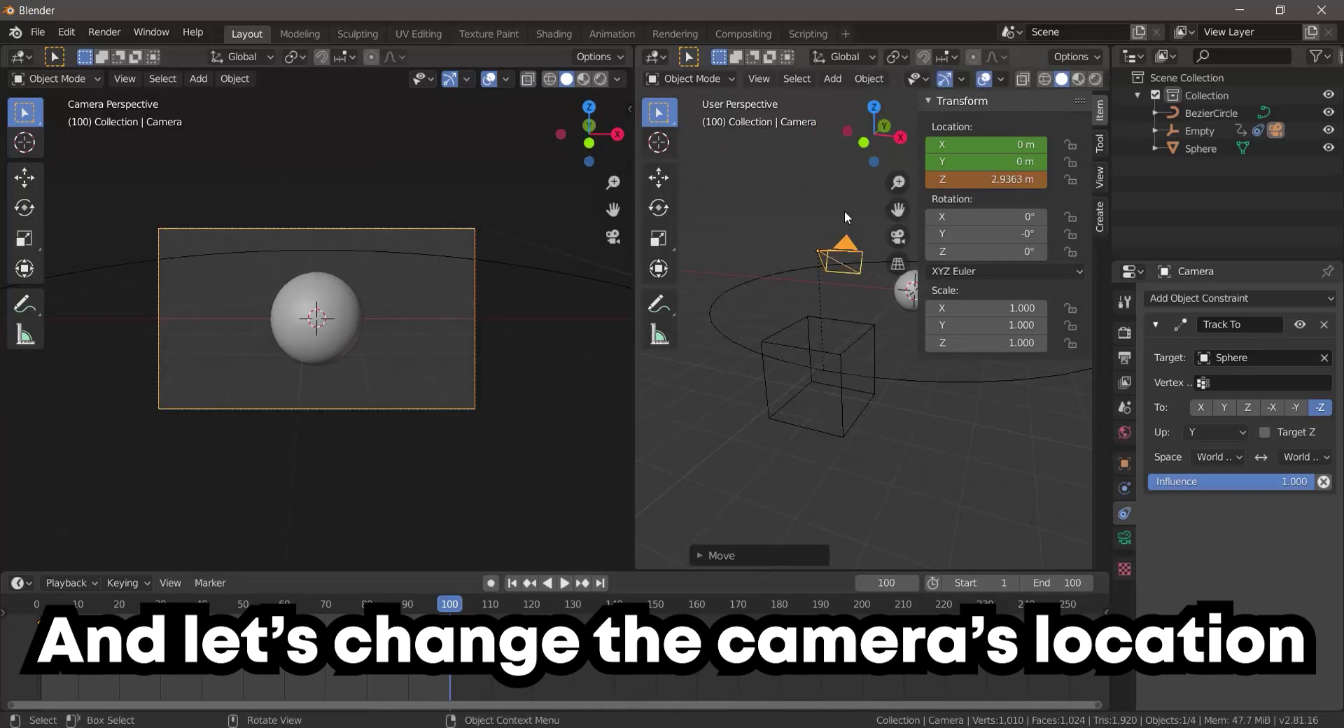
# Shift the camera along X to -4.768 m and play back the motion
pyautogui.press('g')
pyautogui.press('x')
pyautogui.click(691, 210)
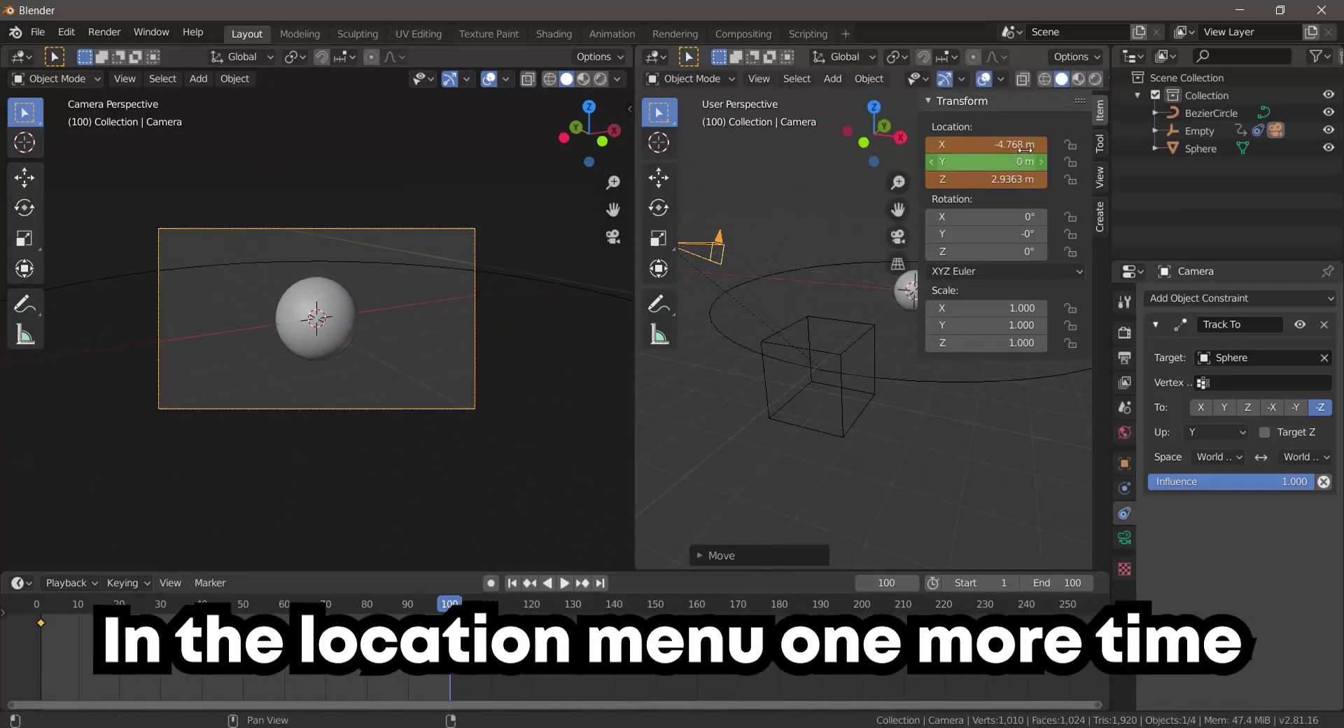
pyautogui.press('n')
pyautogui.press('space')
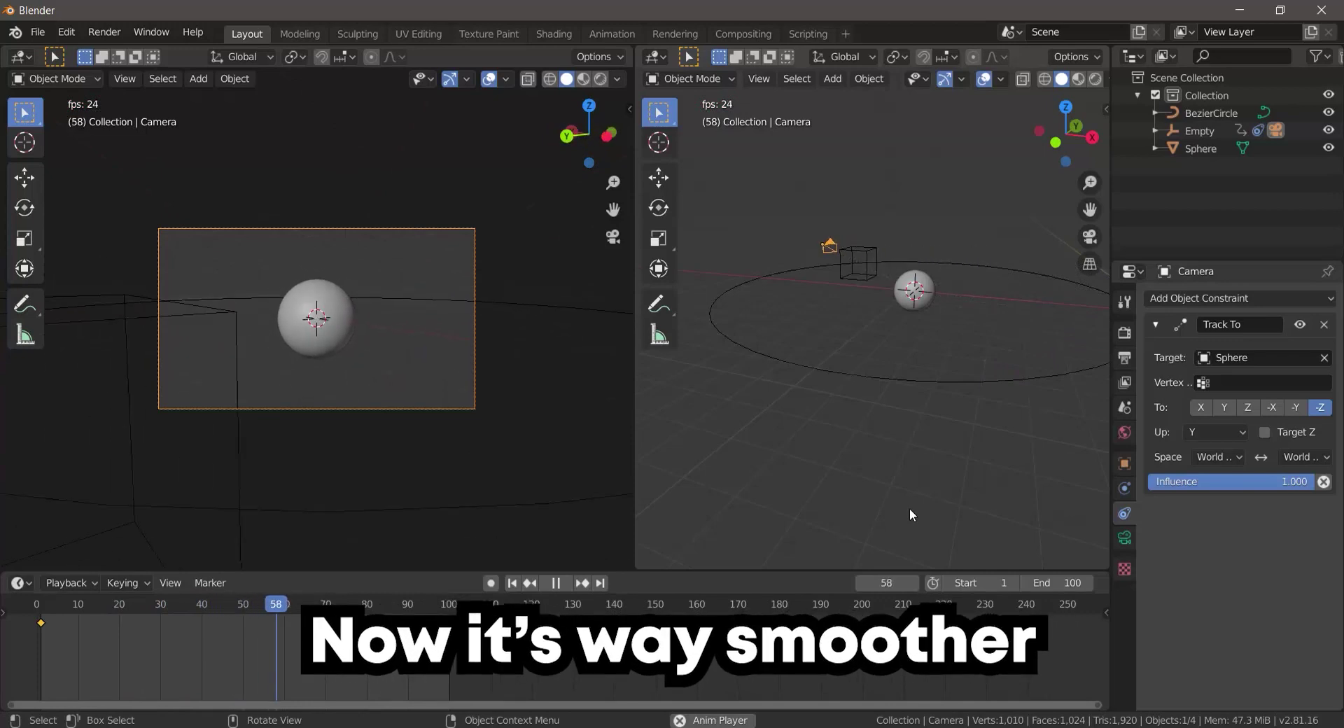
pyautogui.click(36, 607)
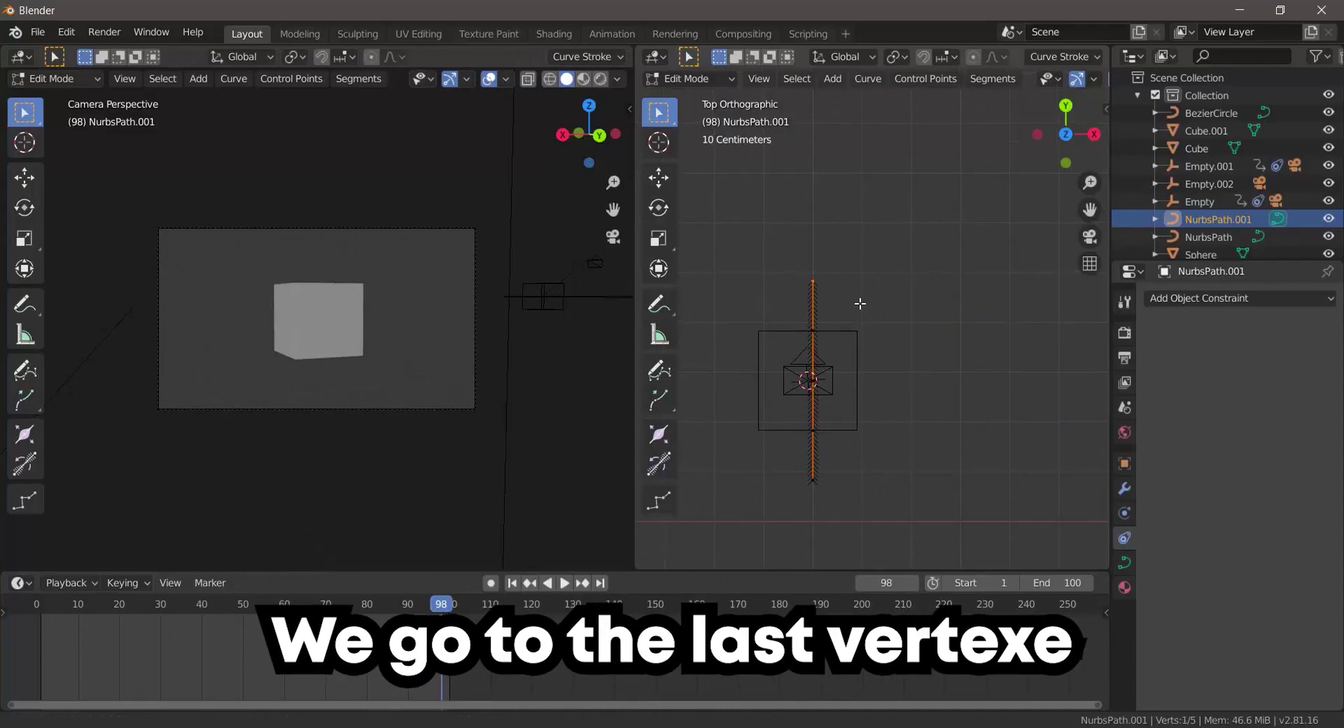
# Move the path's end point and extrude several new points into a winding route
pyautogui.press('g')
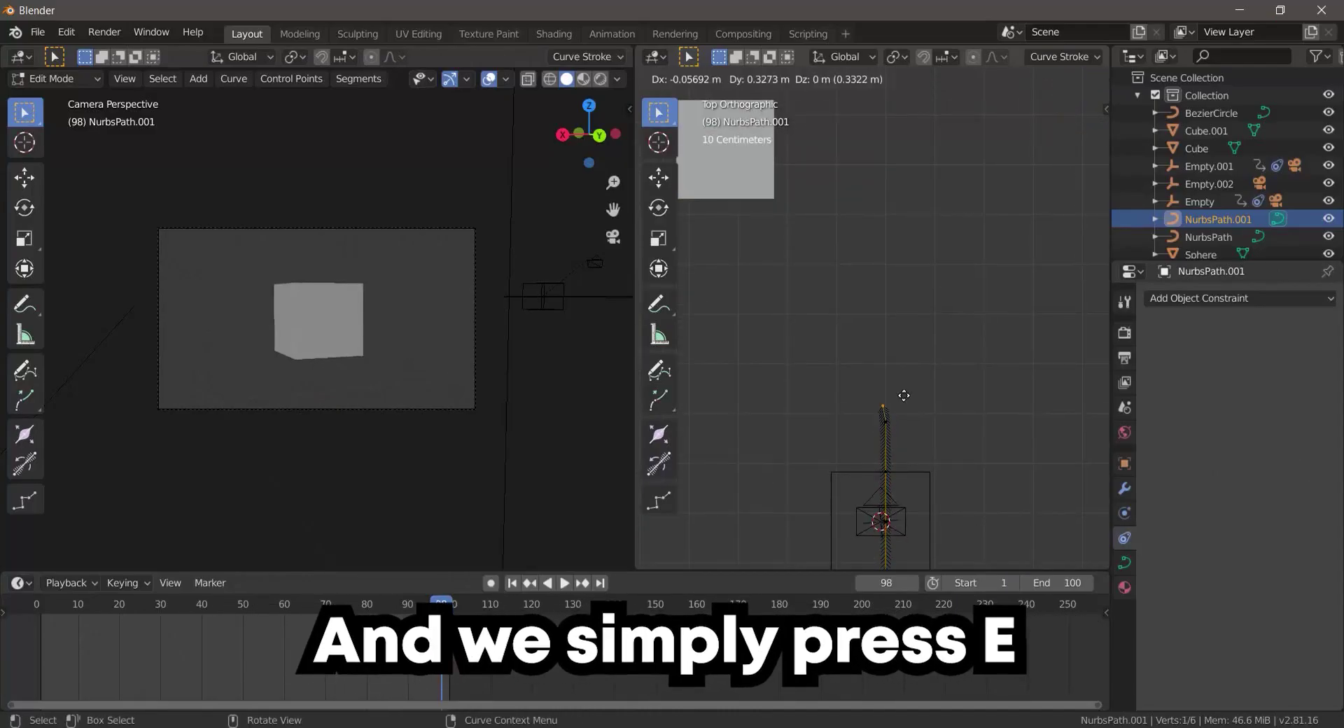
pyautogui.click(892, 381)
pyautogui.press('e')
pyautogui.click(849, 327)
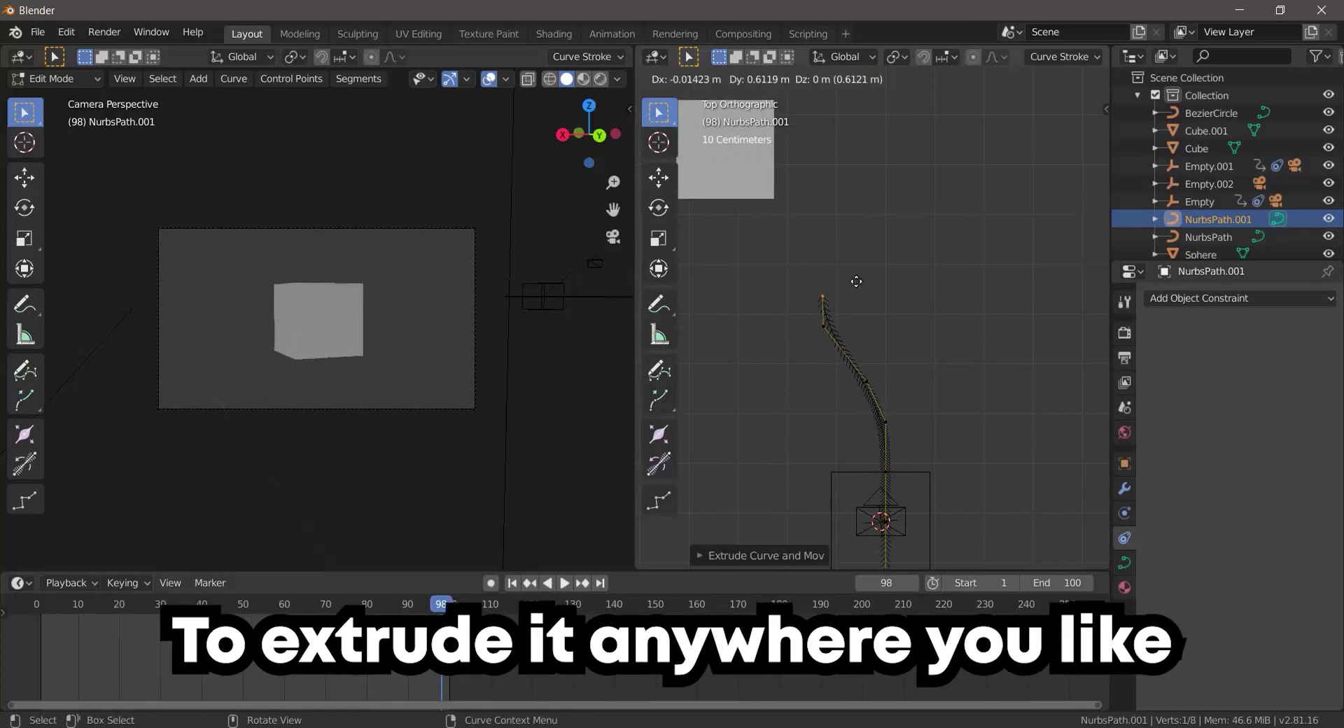
pyautogui.click(866, 273)
pyautogui.press('e')
pyautogui.scroll(-2, 903, 294)
pyautogui.click(966, 309)
pyautogui.press('e')
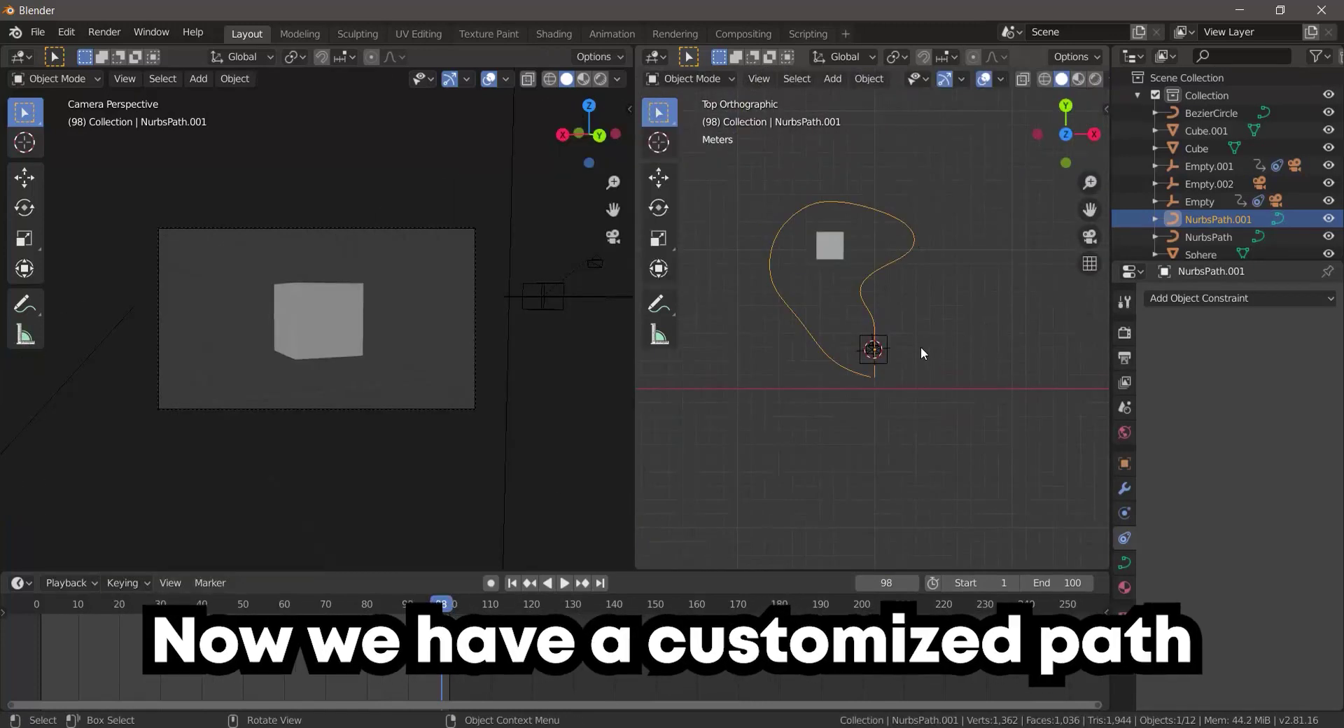
pyautogui.moveTo(921, 346); pyautogui.dragTo(858, 299, button='middle')
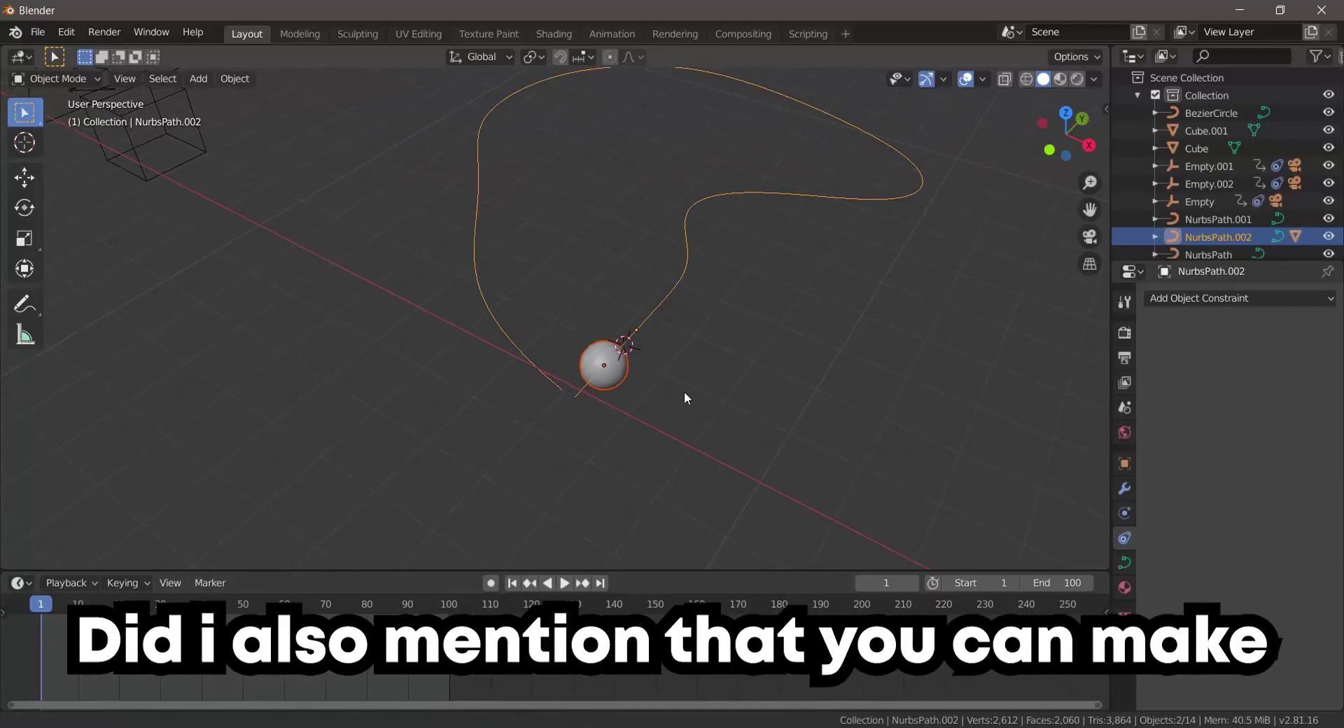
# Deselect the path and play the sphere travelling along NurbsPath.002
pyautogui.moveTo(683, 392); pyautogui.dragTo(648, 392, button='middle')
pyautogui.click(649, 392)
pyautogui.press('space')
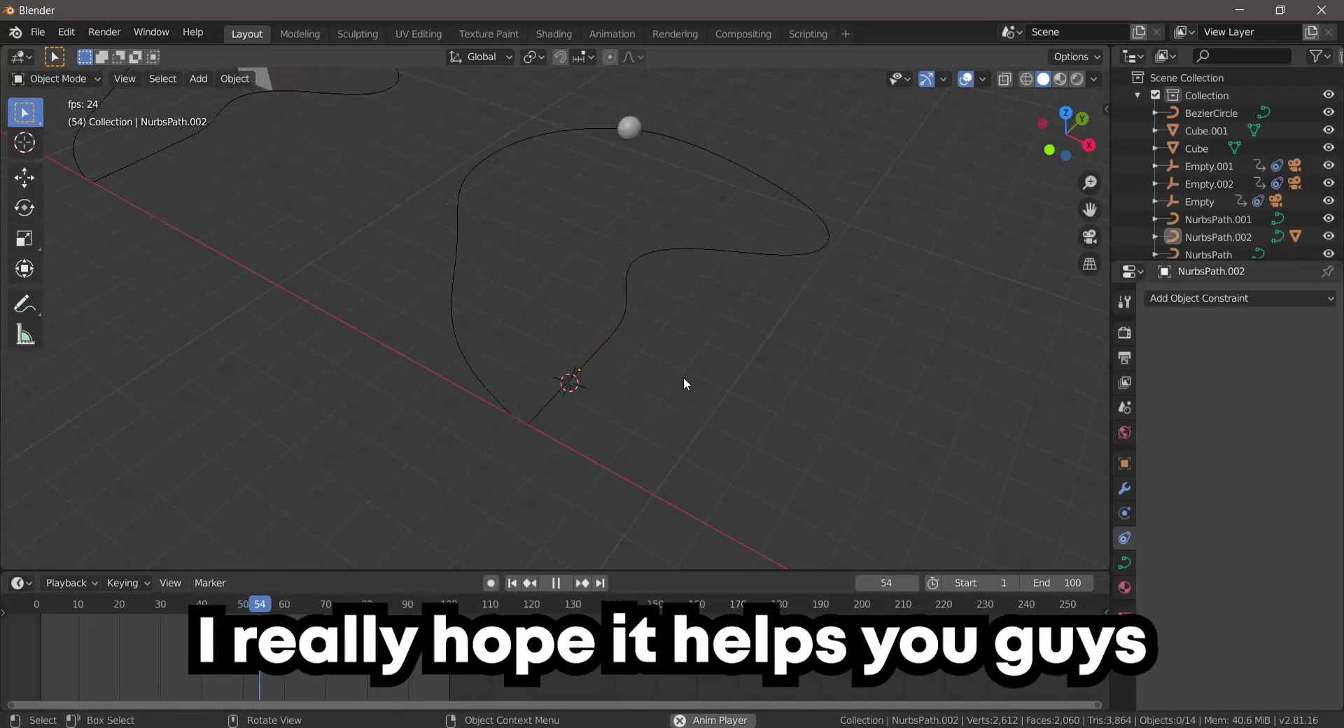
pyautogui.press('space')
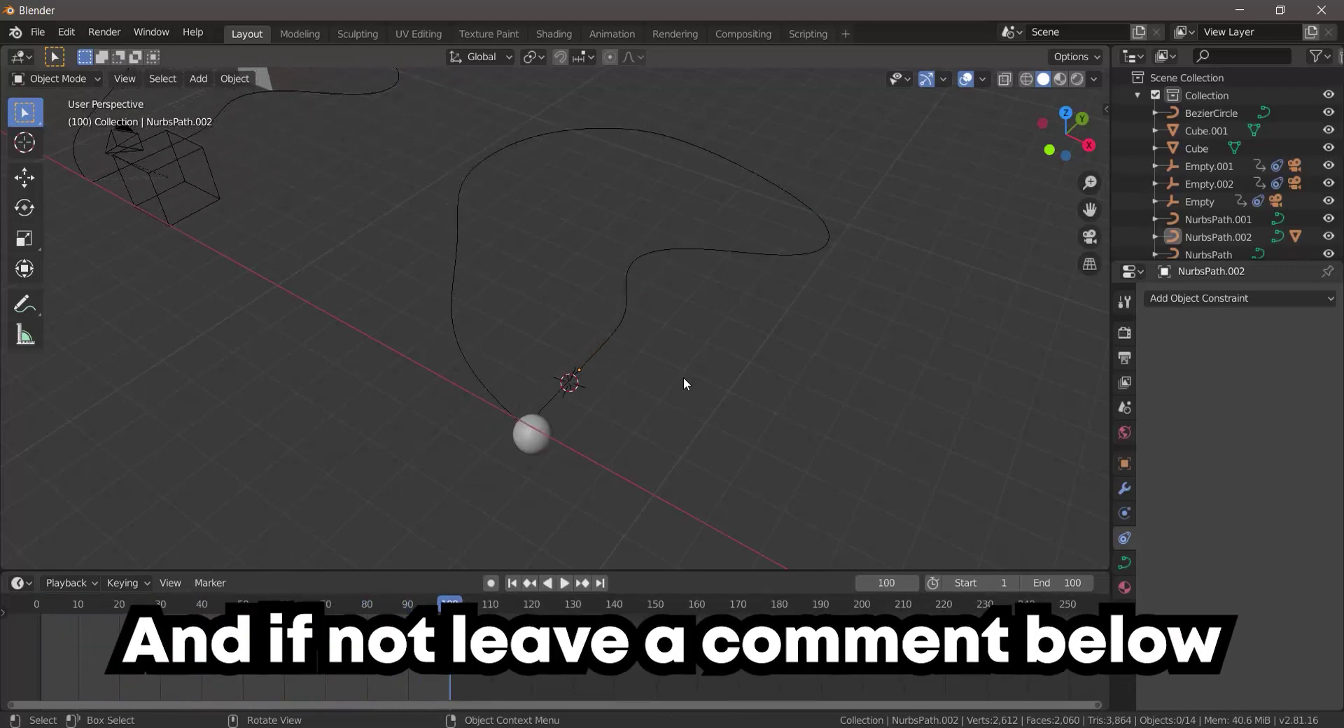